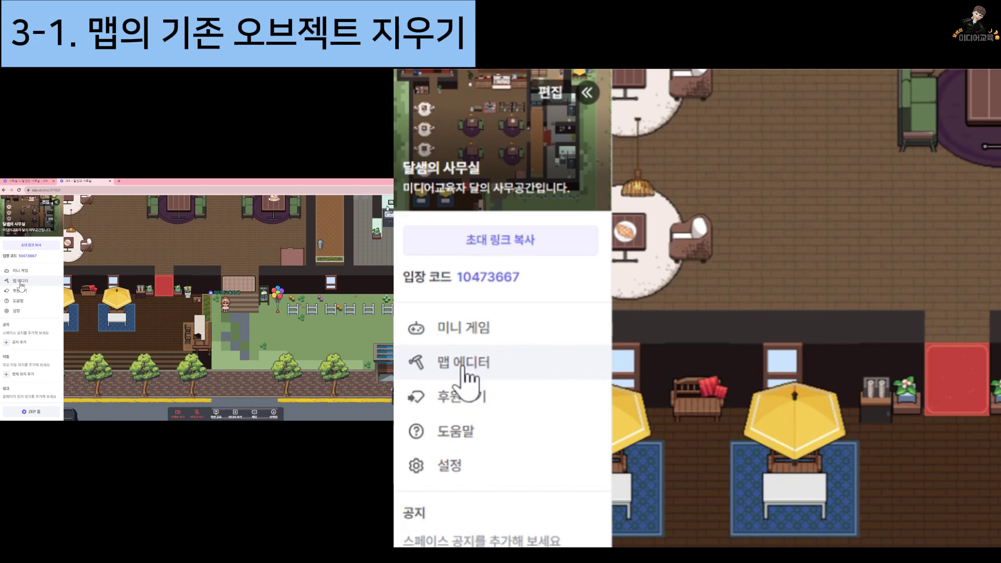
Open the 비밀 다락방 map in the map editor and switch to its regular object layer
left_click(21, 282)
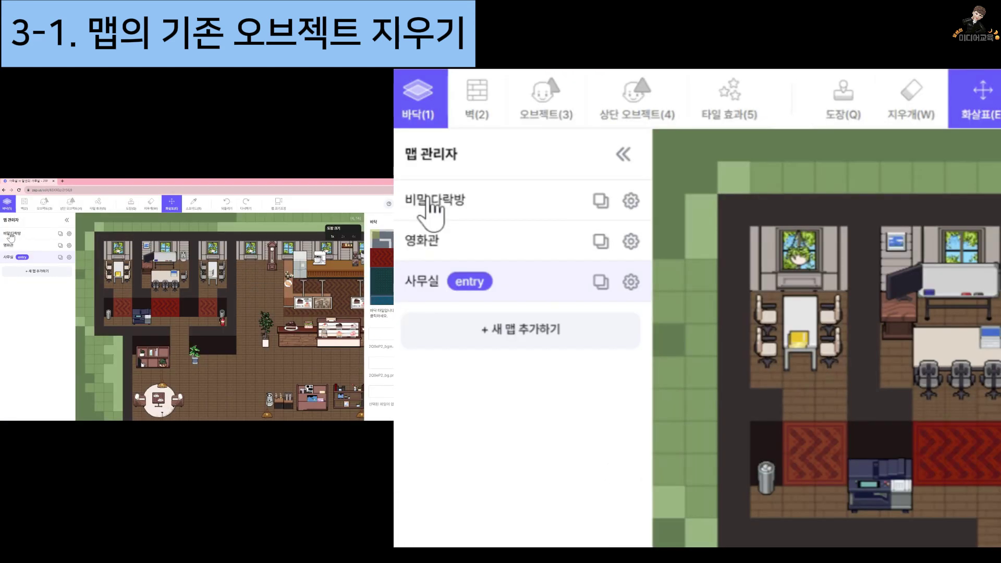
left_click(10, 236)
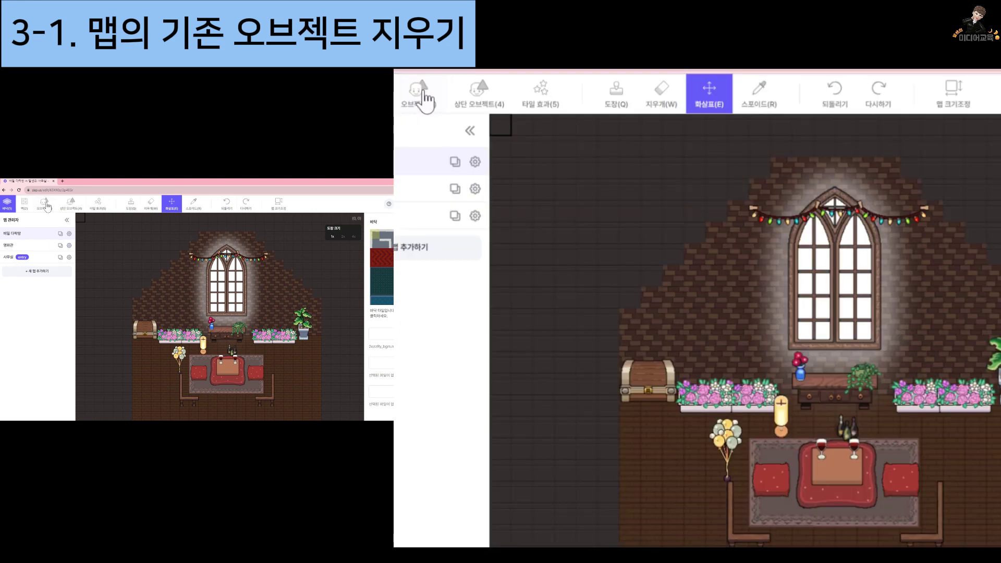
left_click(423, 94)
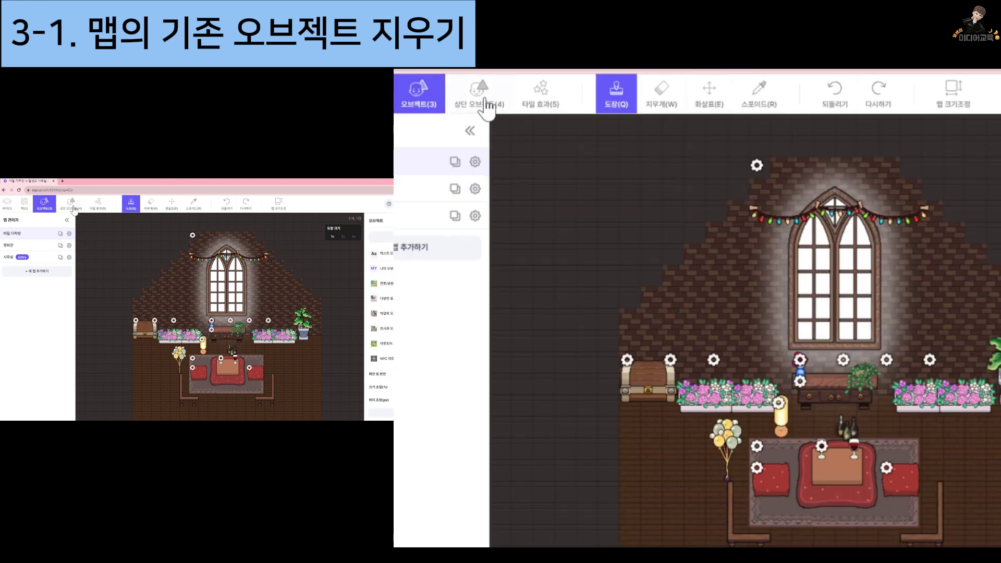
left_click(478, 97)
left_click(426, 101)
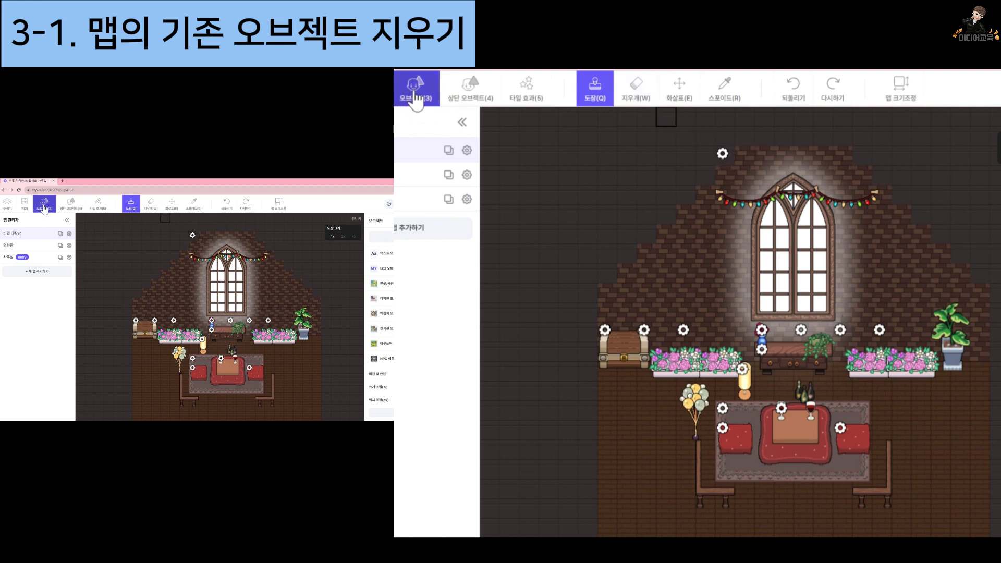
Erase the regular object at the treasure chest and the two flower planters to the left of the window
left_click(635, 90)
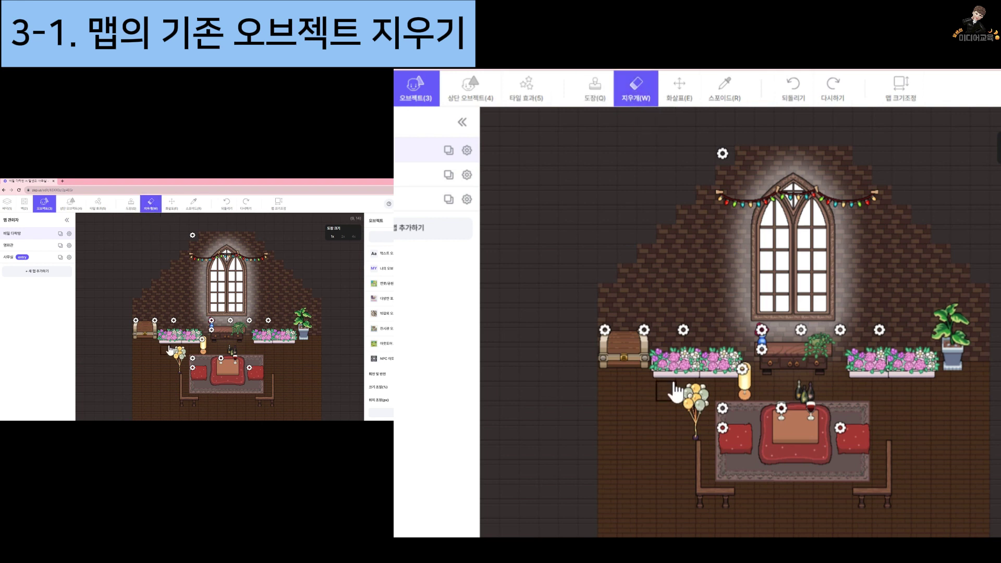
left_click(607, 336)
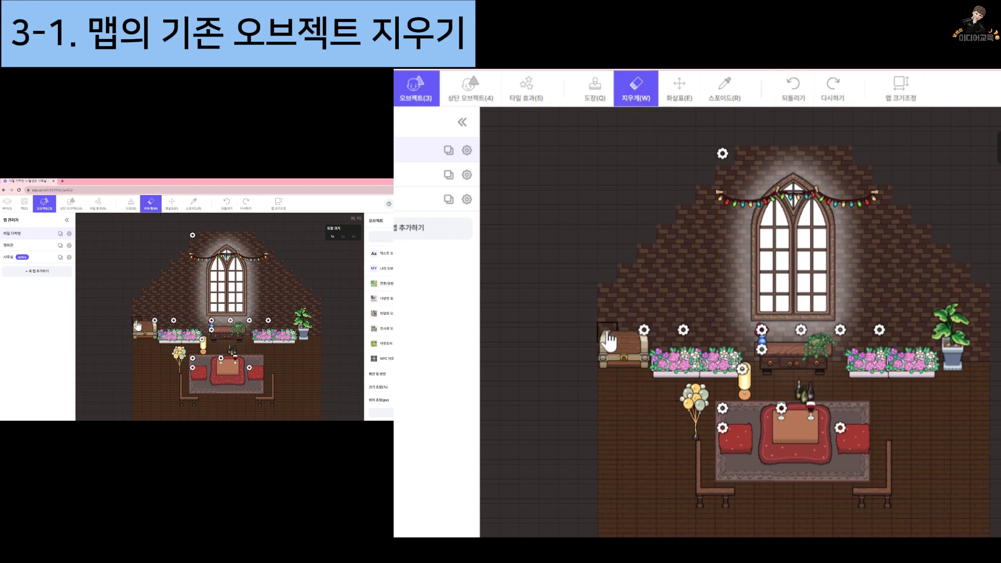
left_click(648, 338)
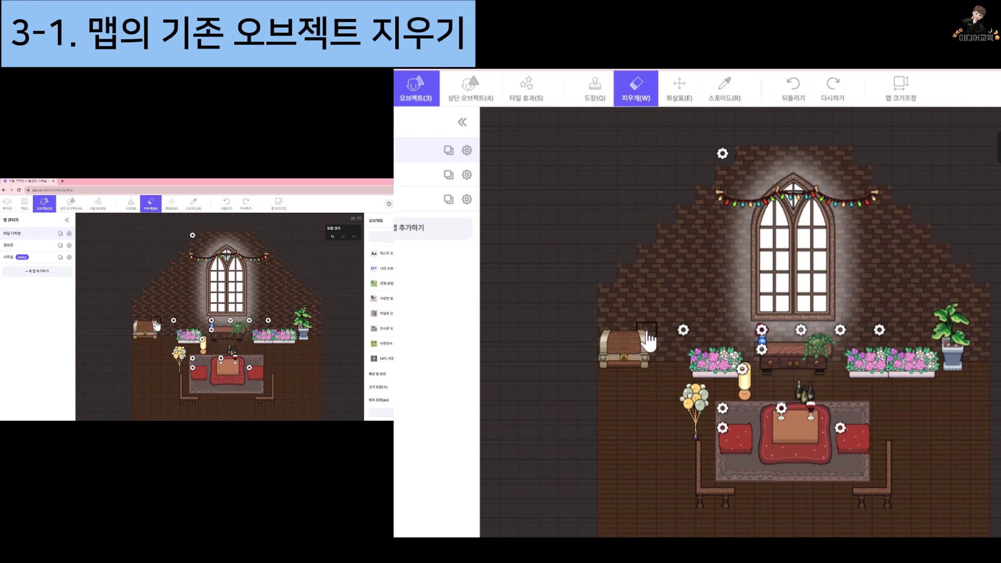
left_click(687, 341)
Erase the flower vase, the side table under the window and the two flower planters to its right
left_click(762, 339)
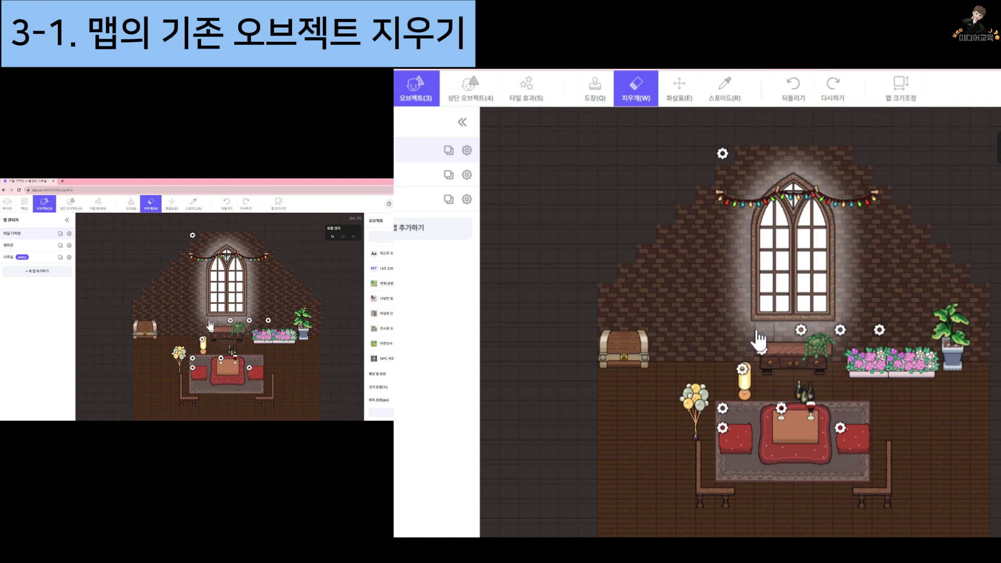
left_click(764, 359)
left_click(809, 342)
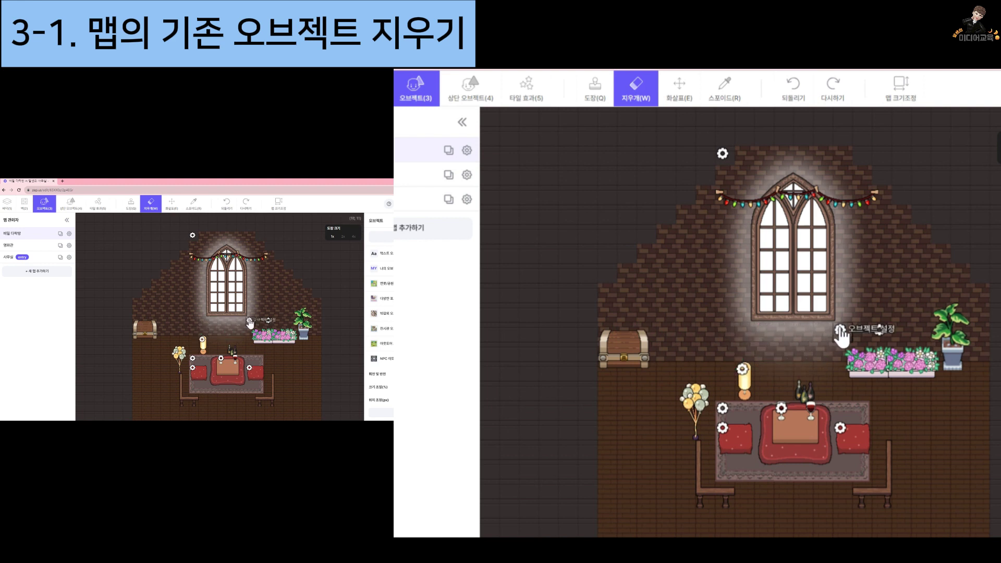
left_click(861, 359)
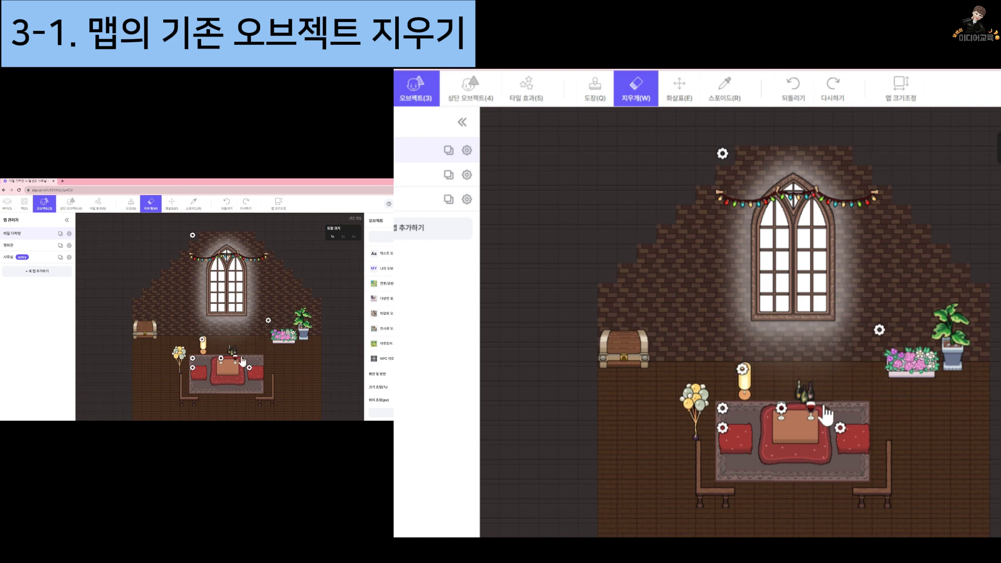
left_click(877, 336)
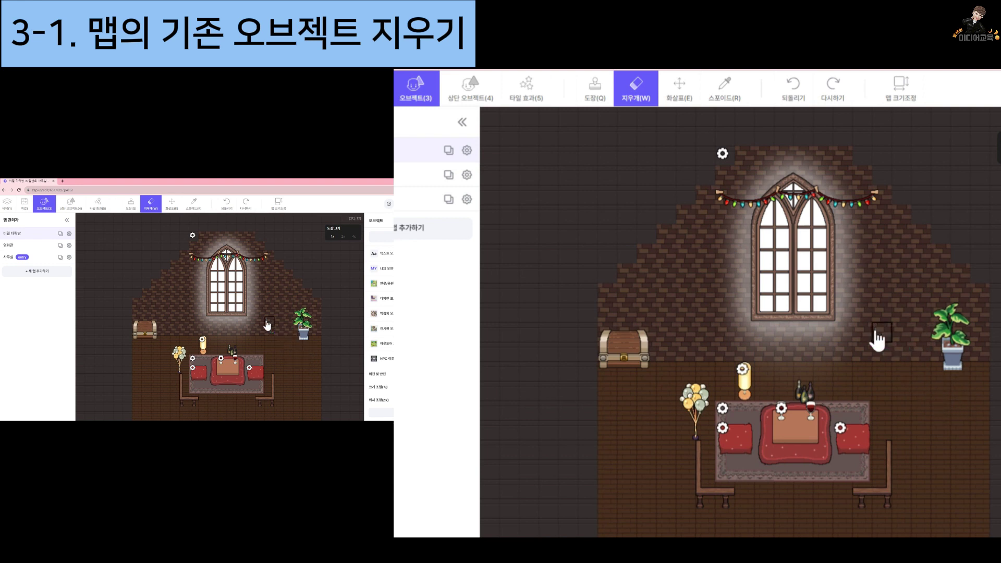
Erase the candle, both parts of the rug and the two red cushions around the table
left_click(742, 377)
left_click(784, 412)
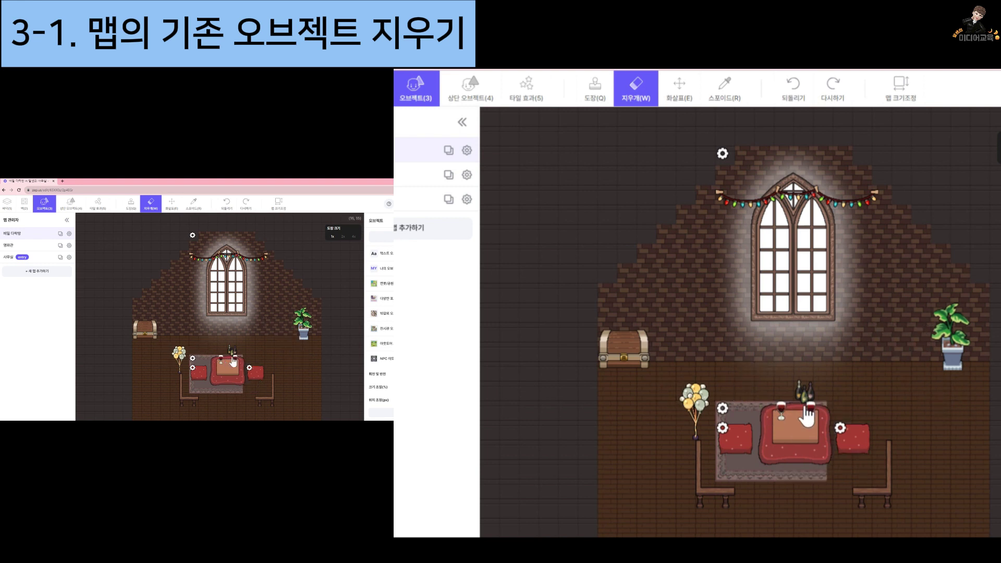
left_click(845, 436)
left_click(729, 411)
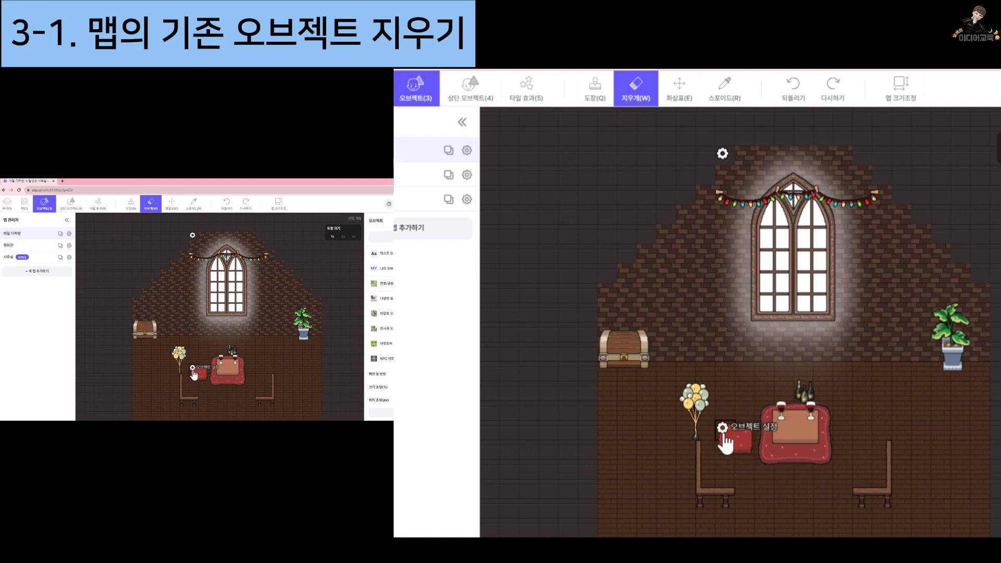
left_click(722, 428)
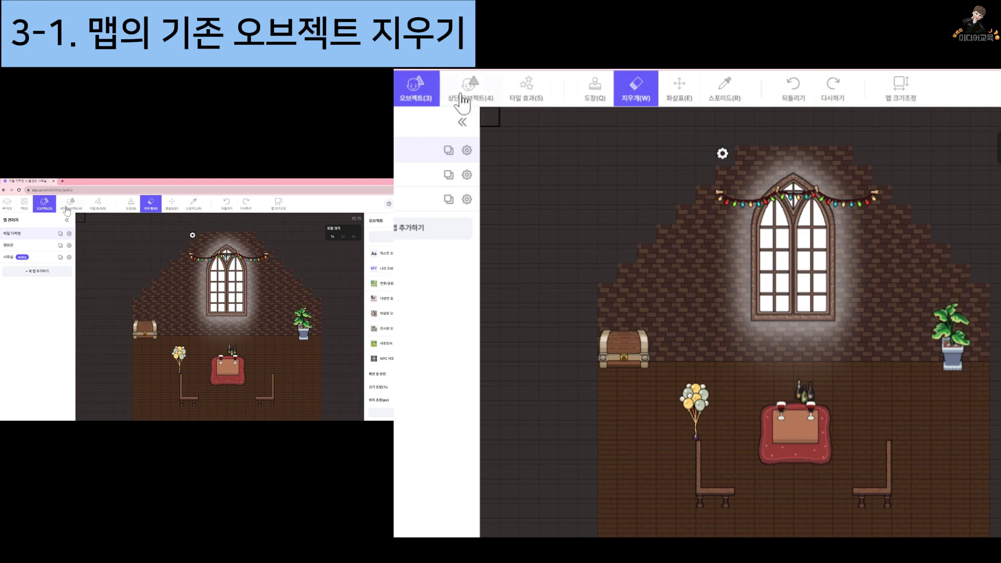
Erase the treasure chest and the string of lights above the window from the top object layer
left_click(469, 97)
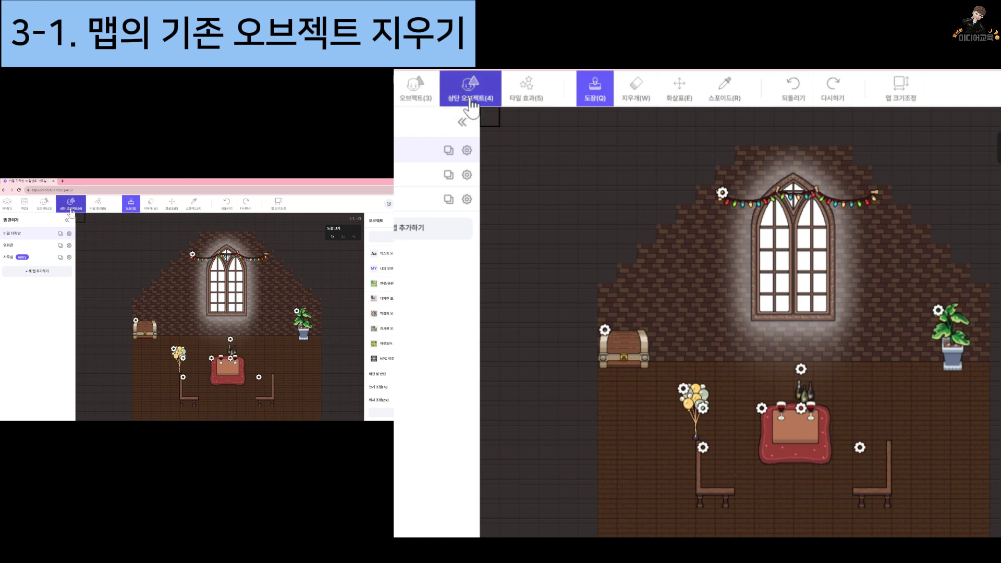
left_click(645, 104)
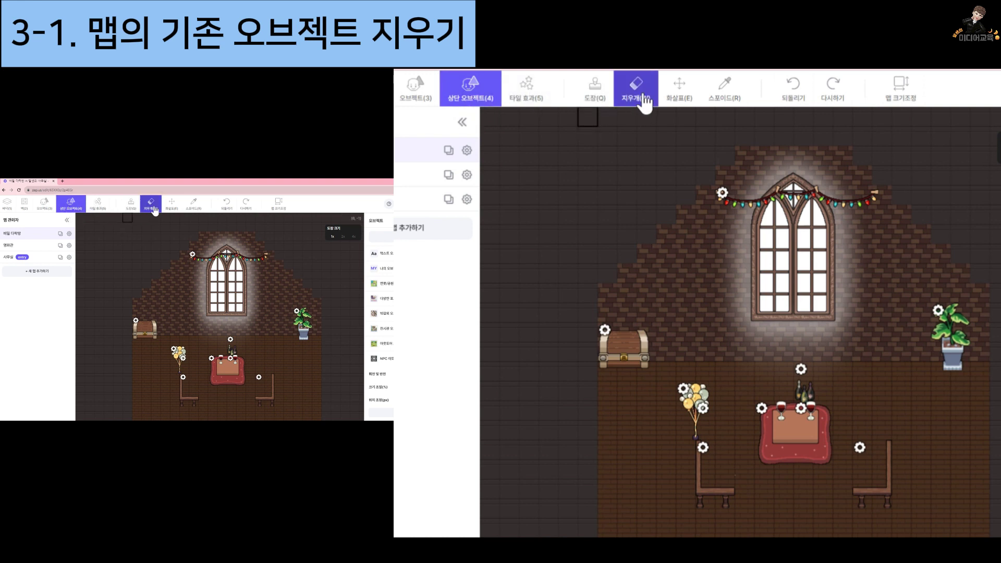
left_click(610, 336)
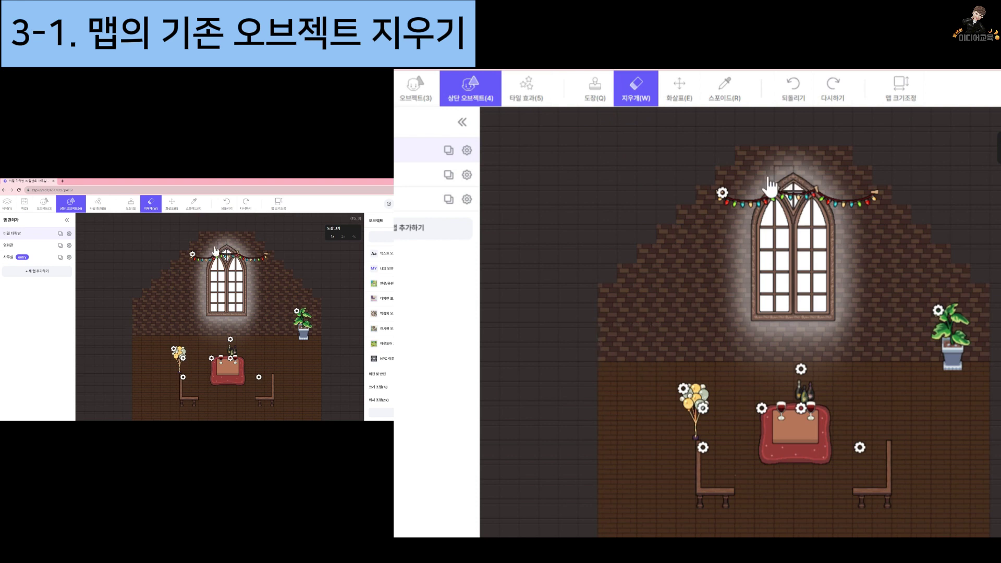
left_click(723, 194)
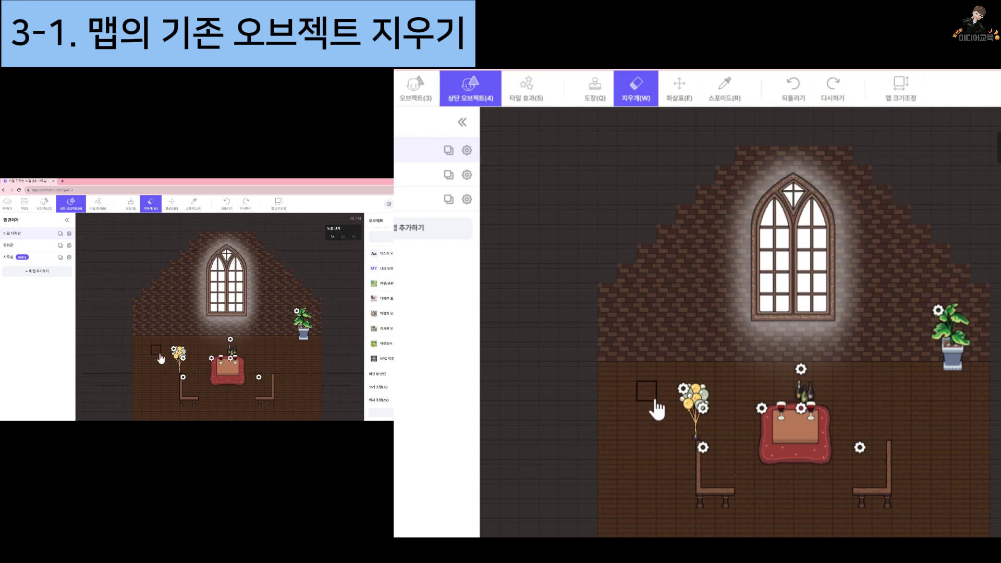
Erase the remaining top objects: the balloons, wine glasses, table, bottles, benches and potted plant
left_click(684, 397)
left_click(705, 410)
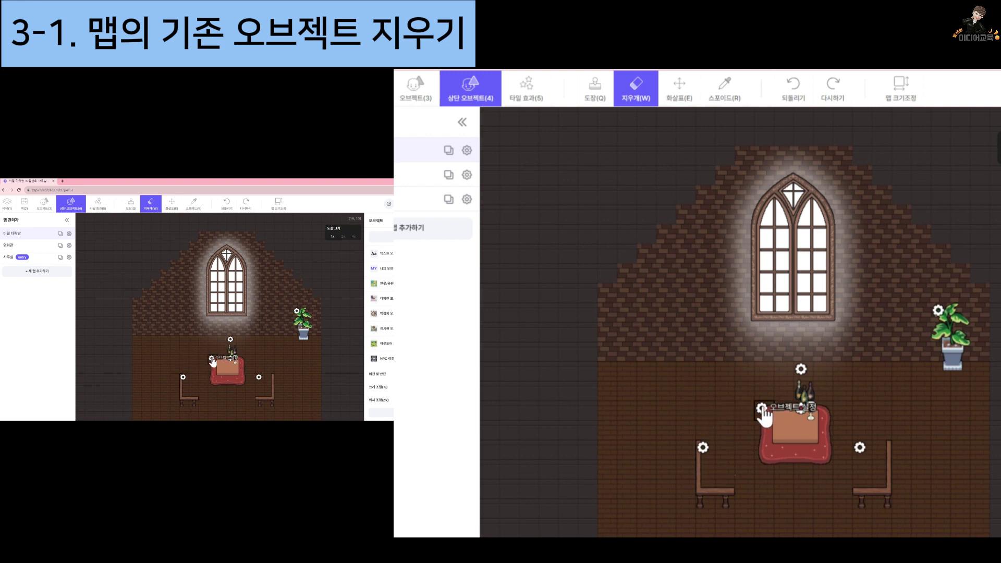
left_click(763, 411)
left_click(801, 410)
left_click(800, 387)
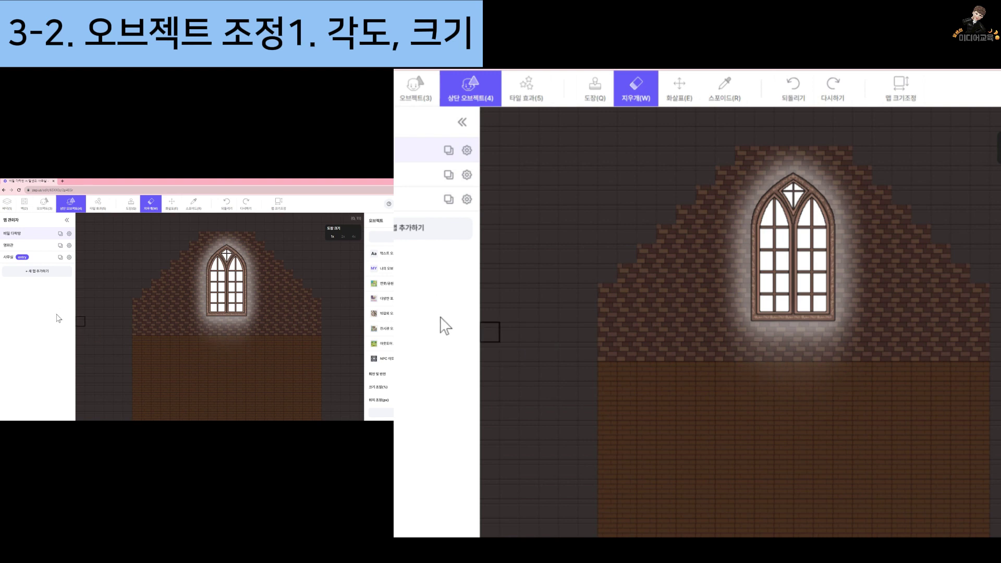
Examine the tile patterns available for the floor layer
left_click(423, 89)
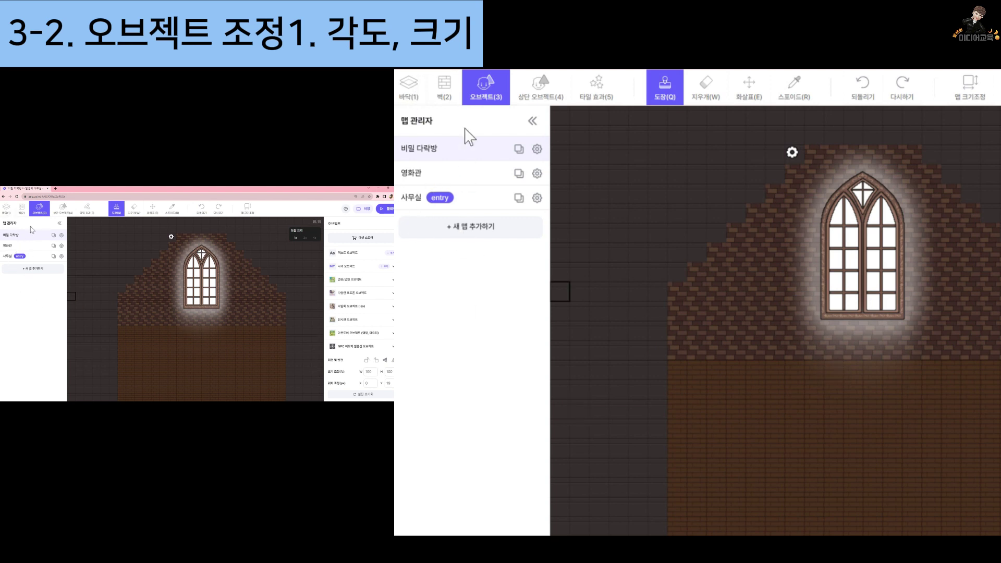
left_click(6, 212)
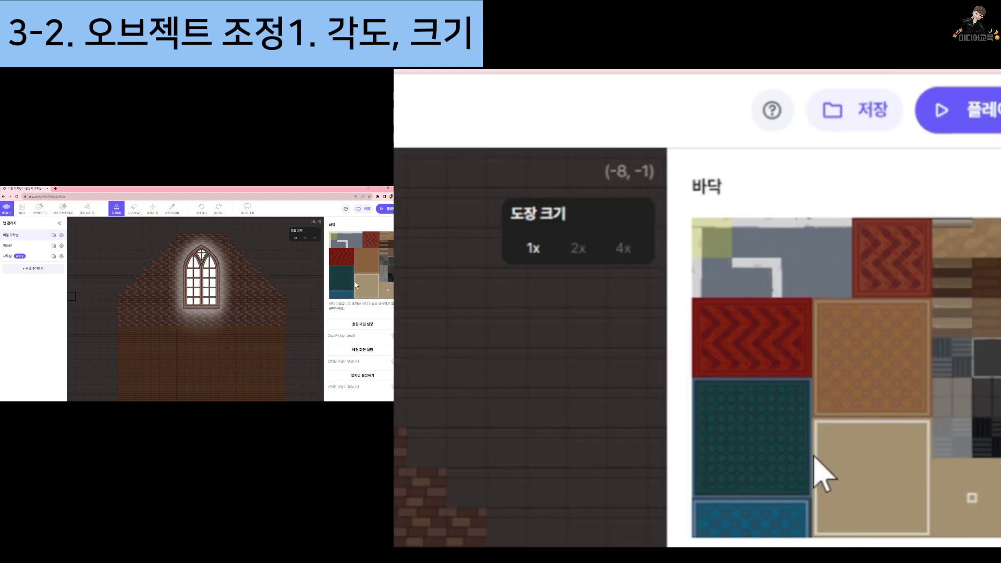
scroll(389, 259, "down", 3)
scroll(389, 260, "down", 3)
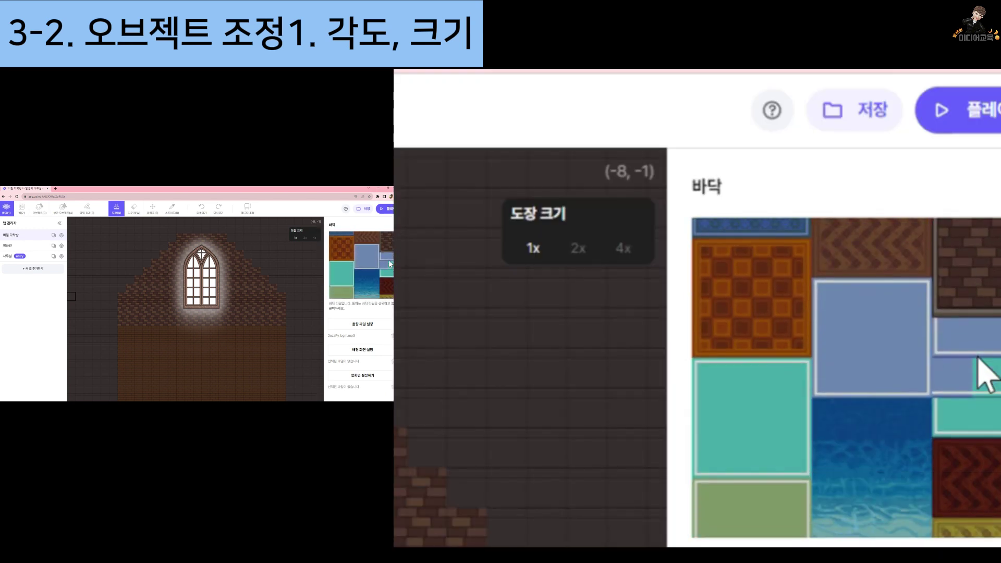
scroll(389, 260, "up", 4)
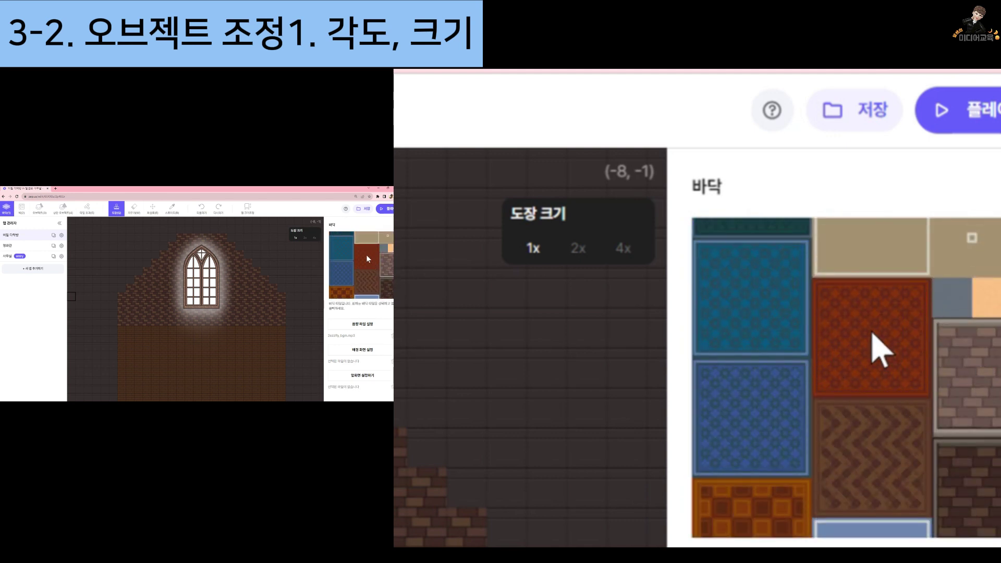
scroll(367, 255, "down", 2)
scroll(366, 288, "down", 1)
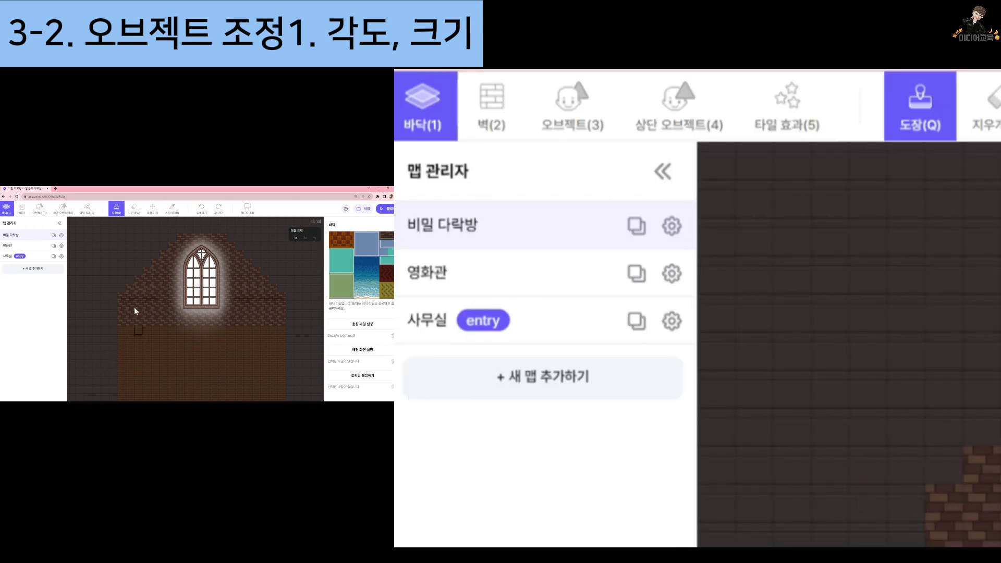
Look through the object sets and examine the pieces in the 바닥 벽 오브젝트 (iso) set
left_click(41, 210)
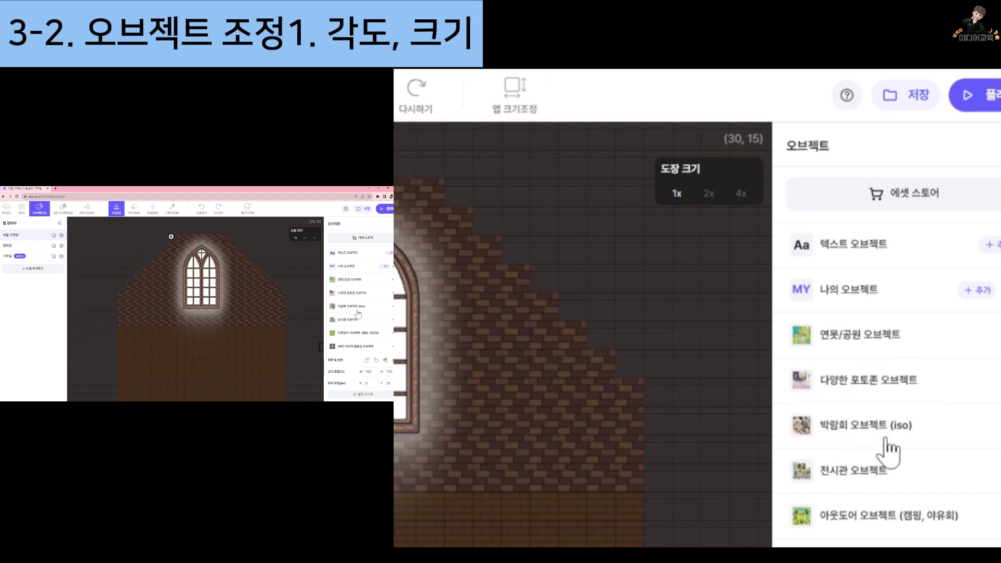
scroll(890, 451, "down", 3)
scroll(855, 423, "down", 5)
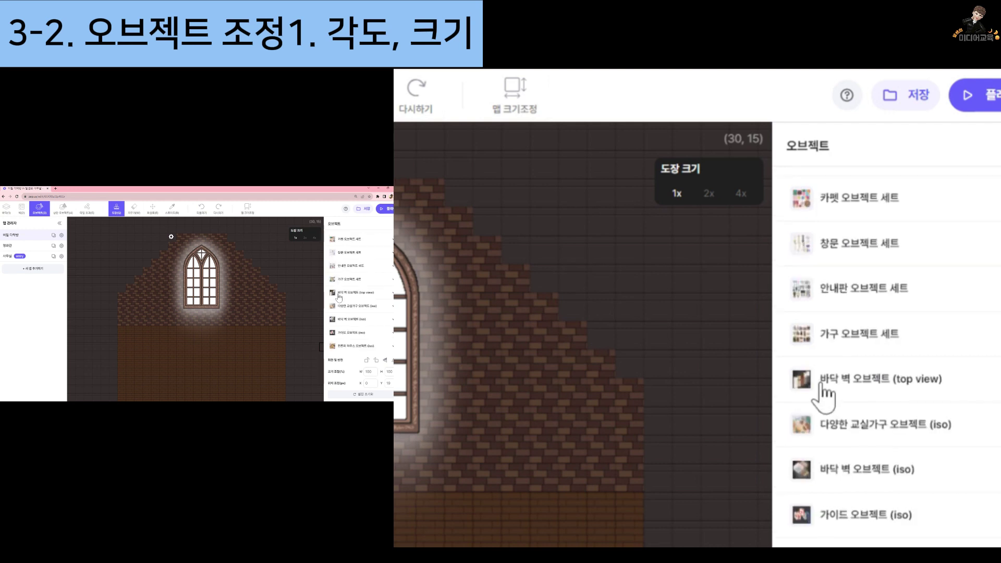
scroll(874, 396, "down", 2)
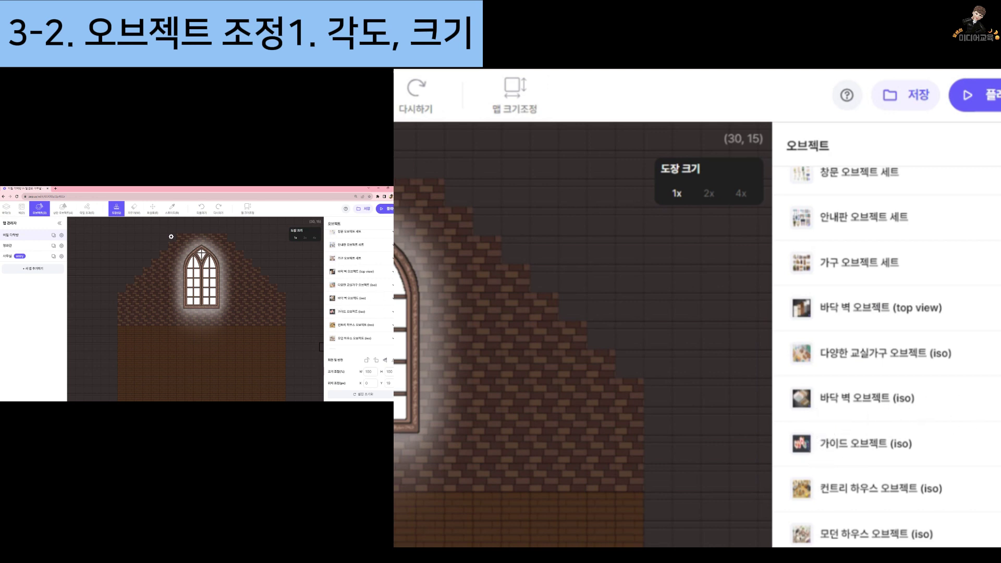
left_click(868, 398)
scroll(834, 365, "down", 5)
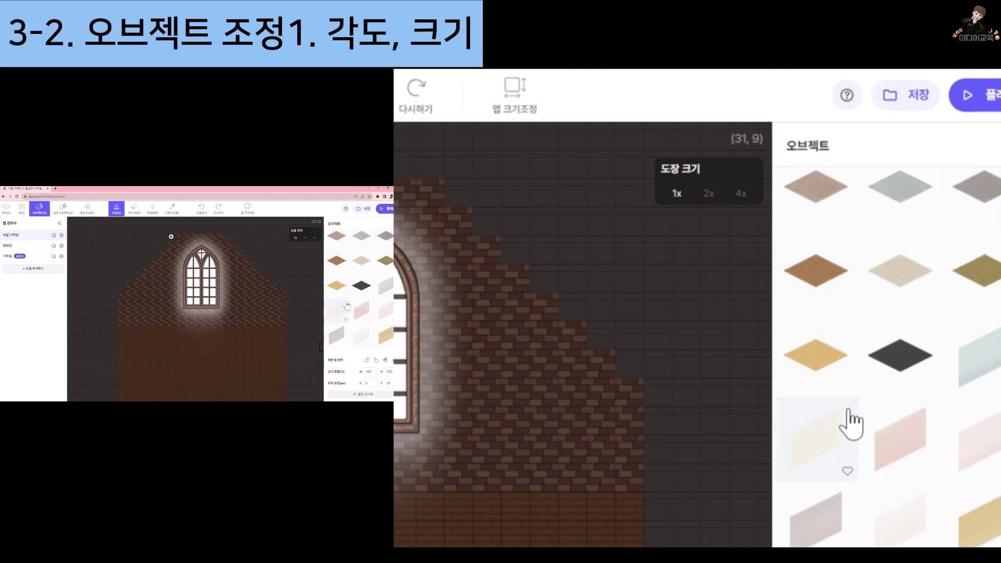
scroll(856, 418, "up", 5)
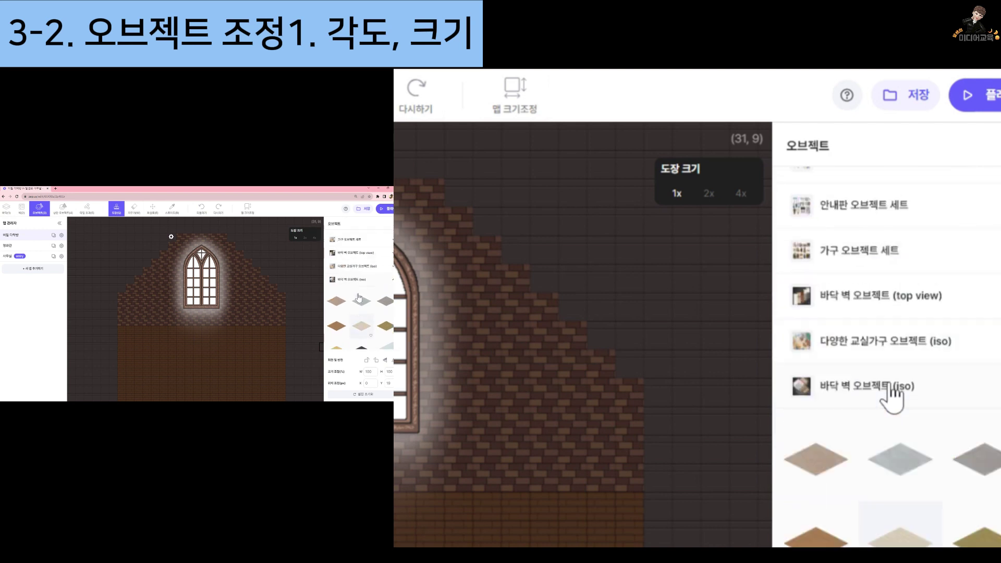
left_click(991, 398)
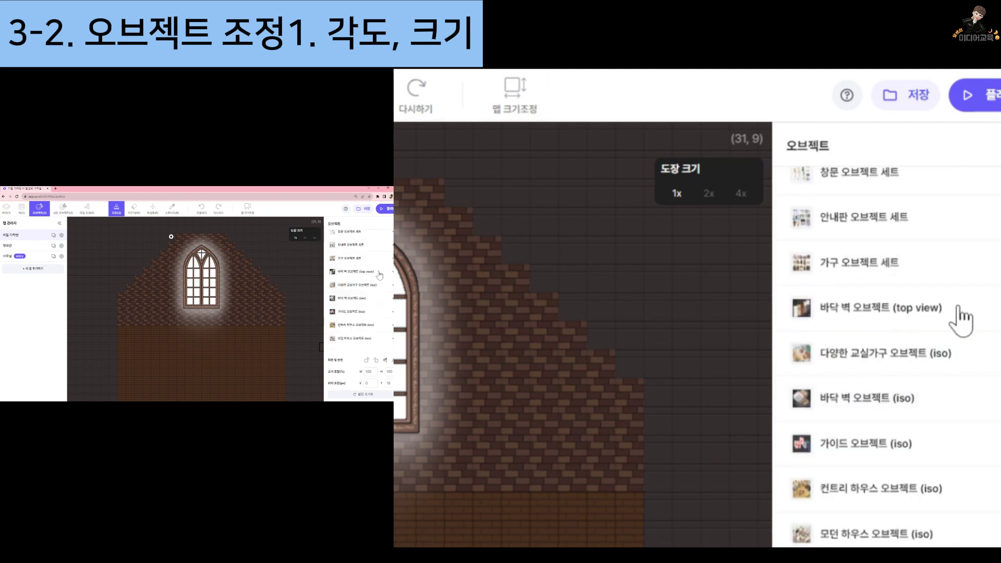
Browse the 바닥 벽 오브젝트 (top view) set and choose the off-white tiled floor object
left_click(991, 308)
scroll(988, 313, "down", 3)
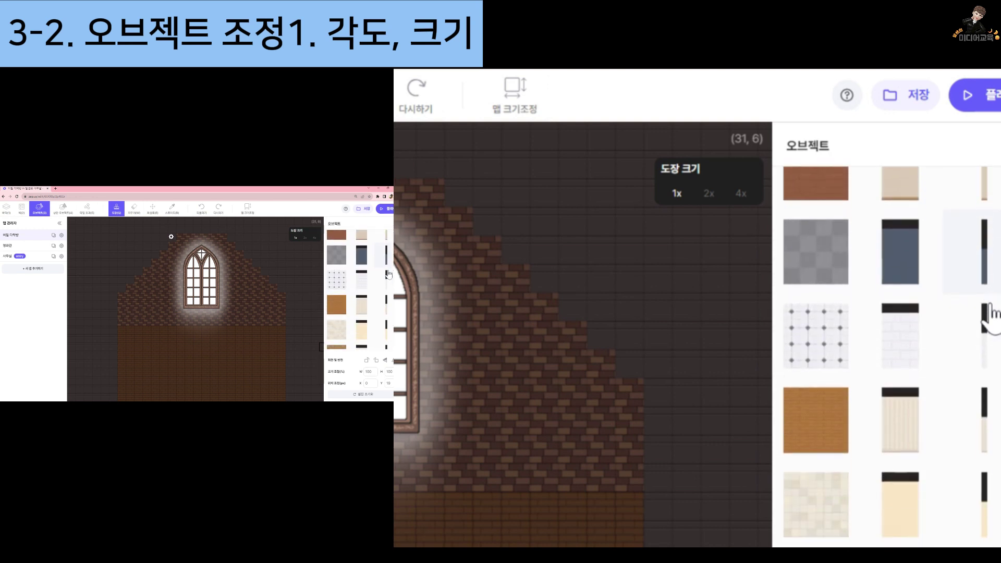
scroll(928, 323, "up", 4)
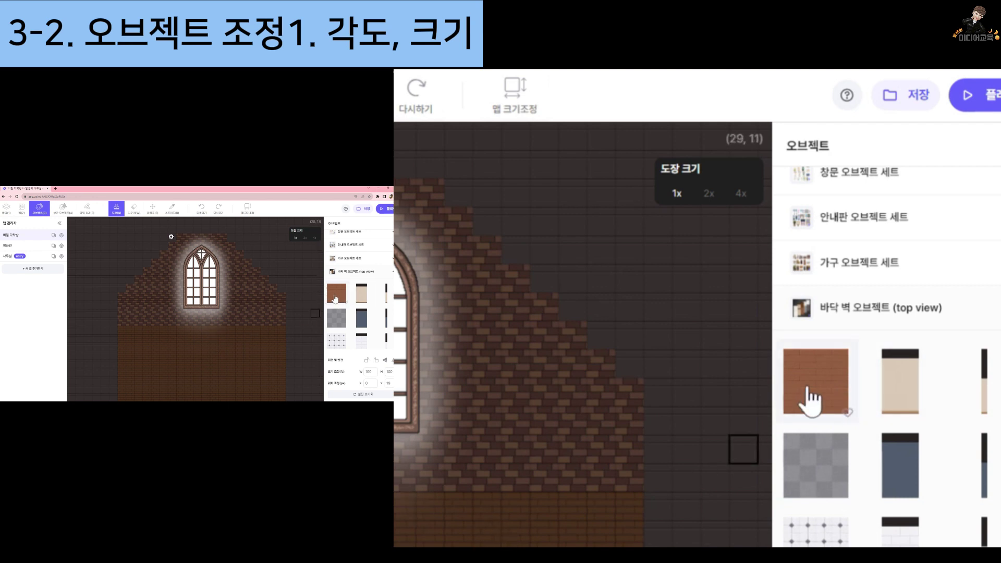
scroll(824, 400, "down", 4)
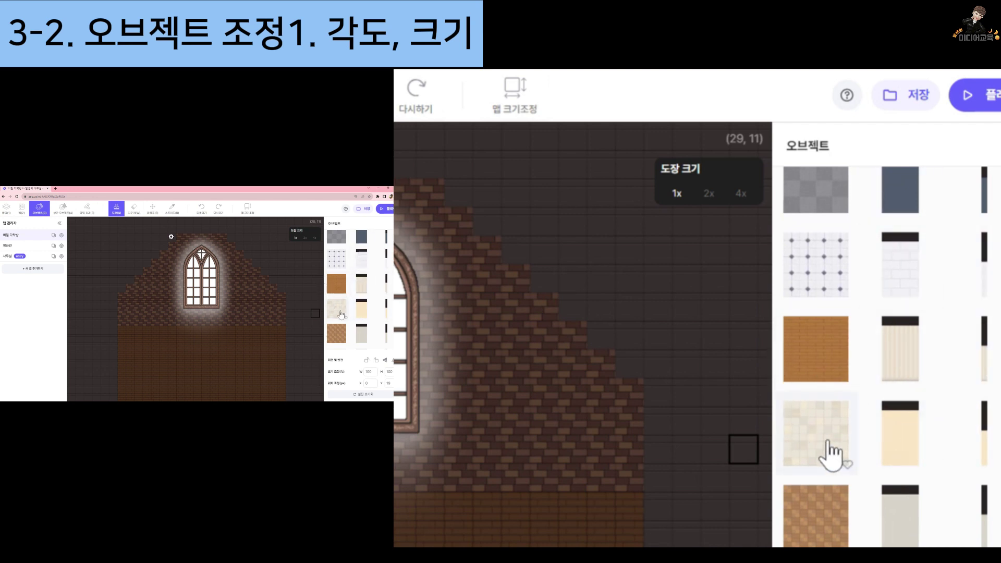
scroll(846, 425, "down", 4)
scroll(832, 449, "down", 3)
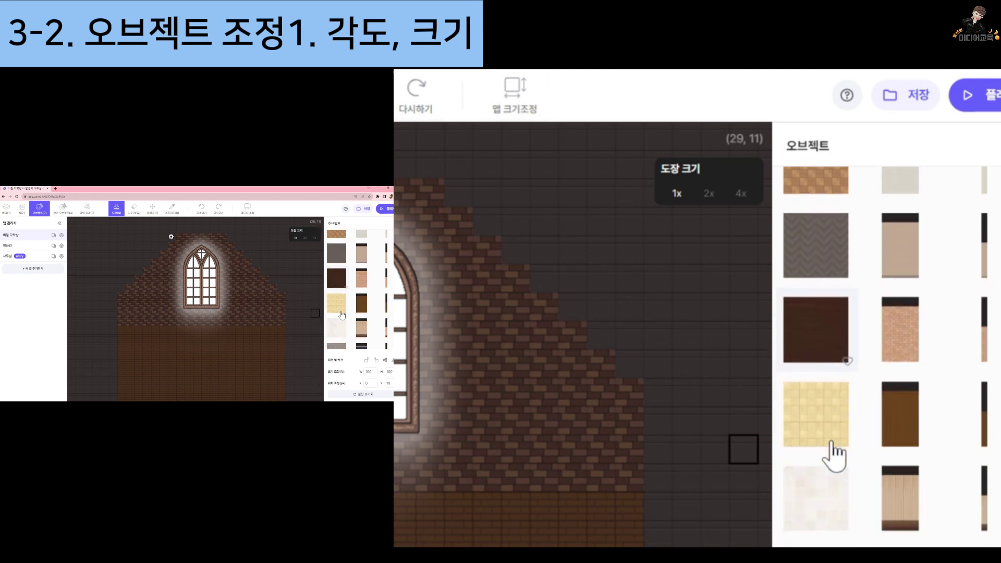
scroll(833, 456, "up", 1)
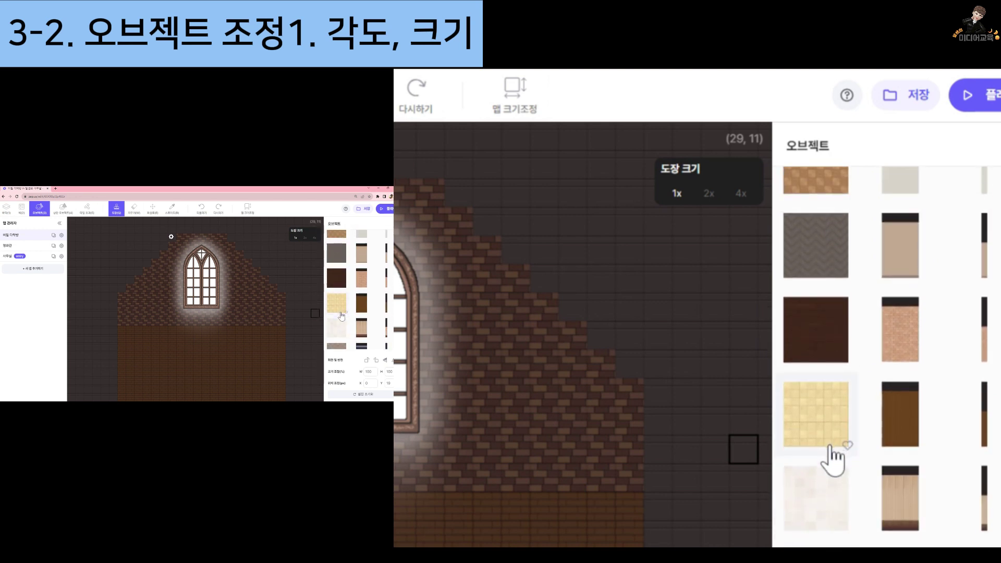
scroll(831, 458, "down", 2)
left_click(808, 369)
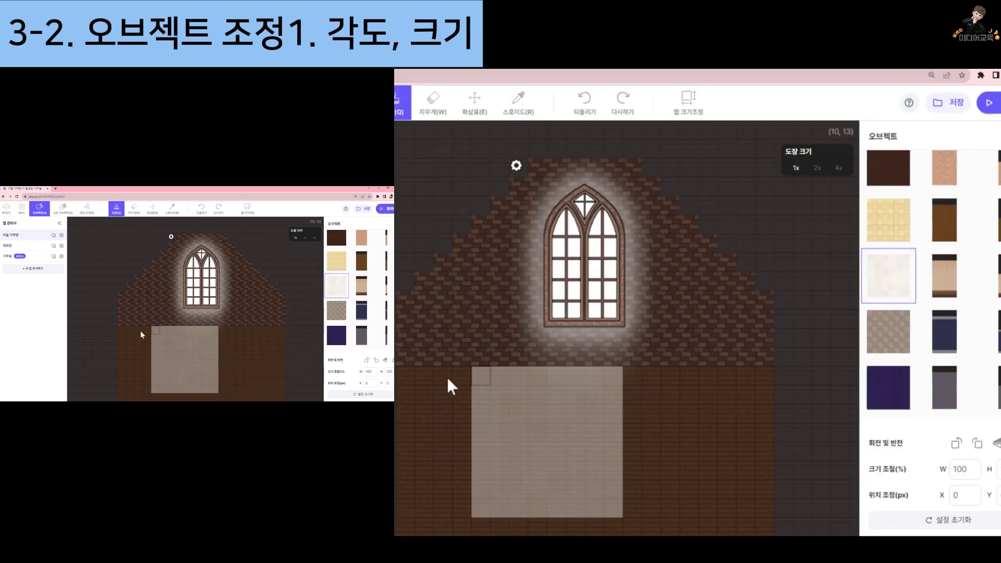
Try the off-white floor object at 110% width and 110% height
scroll(124, 330, "down", 2)
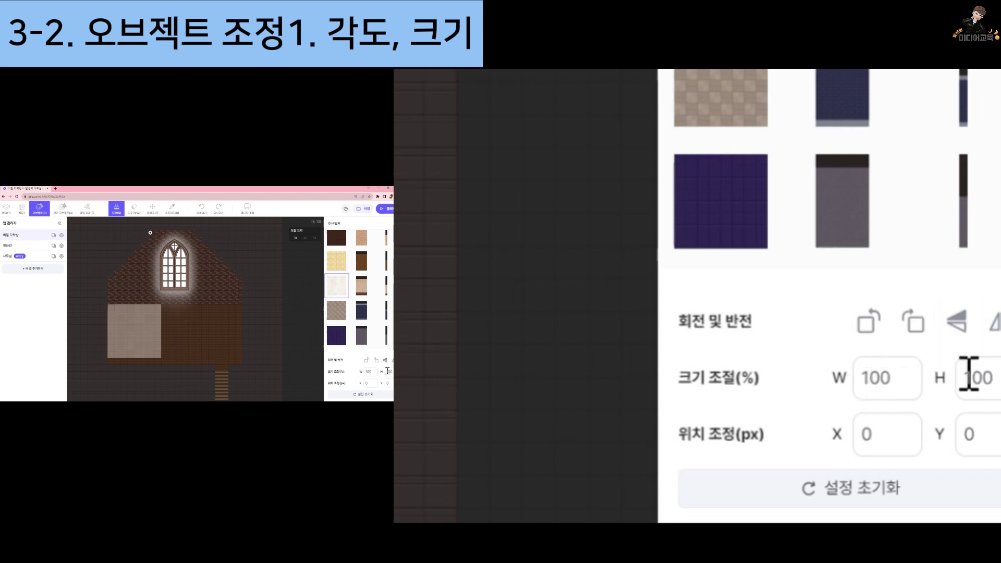
left_click(368, 372)
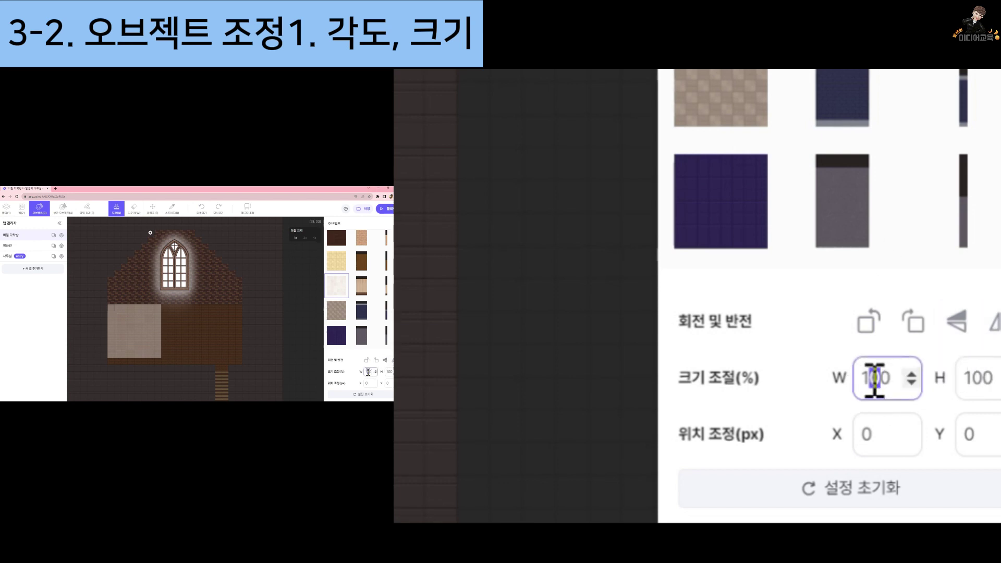
type("1")
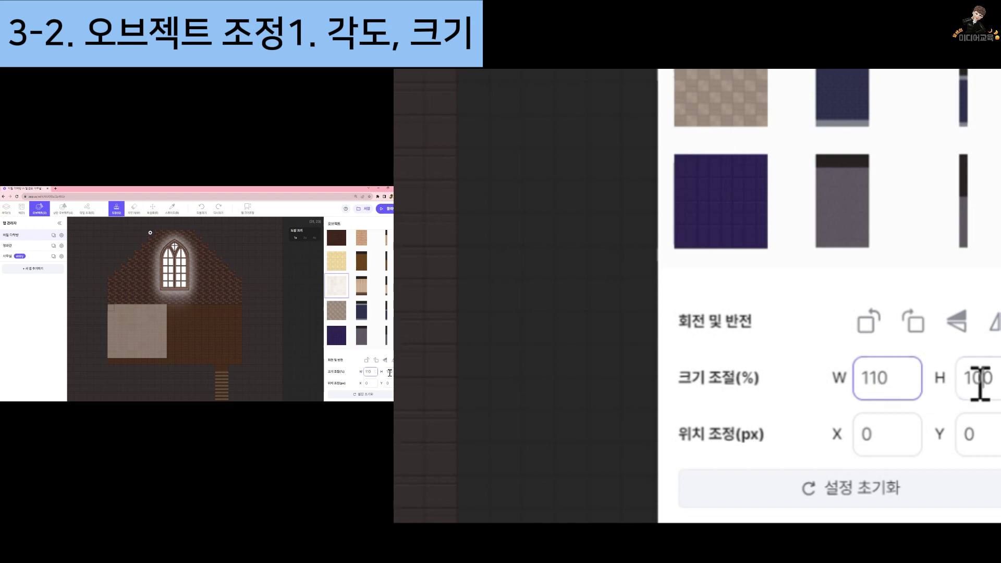
left_click(389, 373)
type("1")
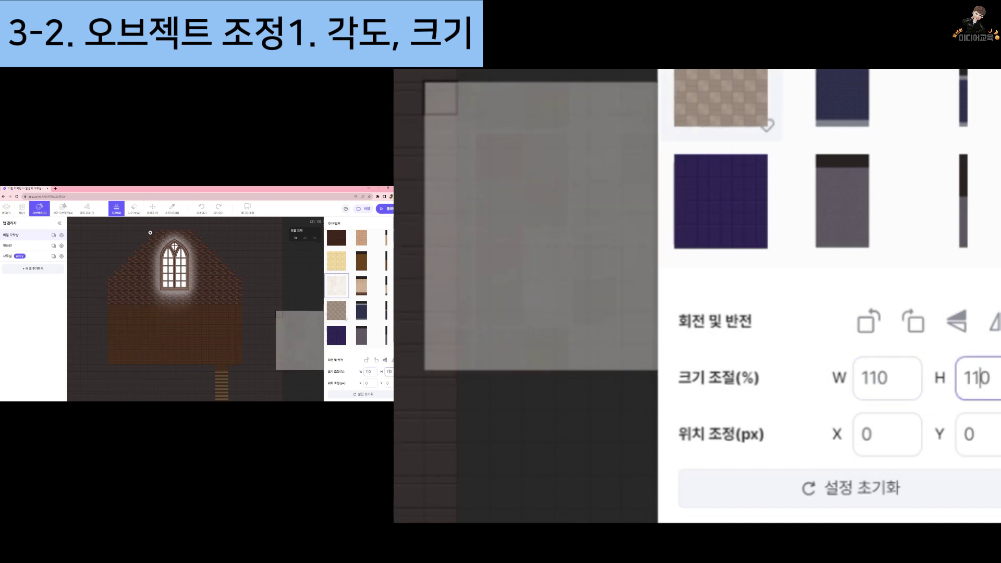
Set the off-white floor object's width and height to 112%
left_click(370, 372)
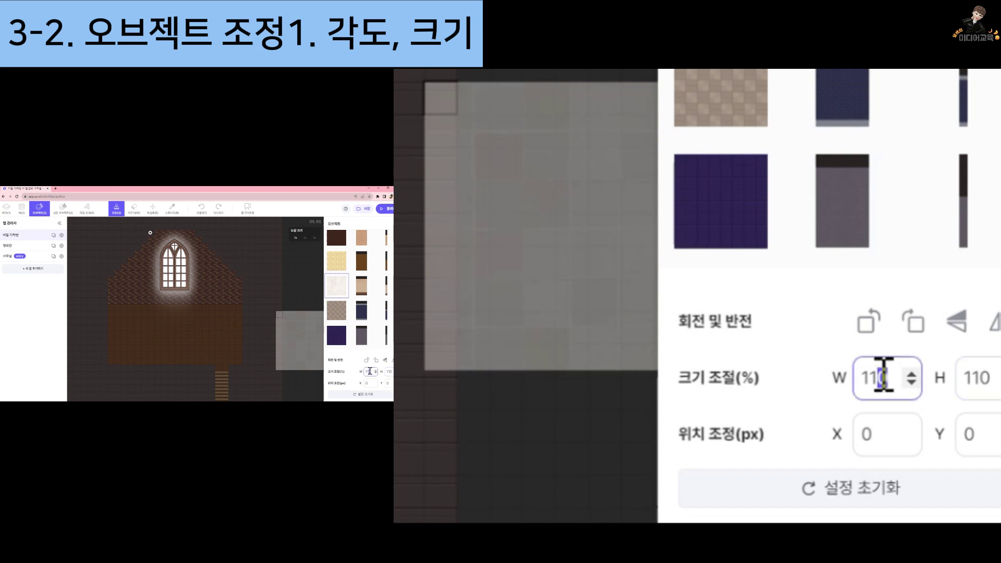
key("shift+Right")
type("2")
left_click(390, 372)
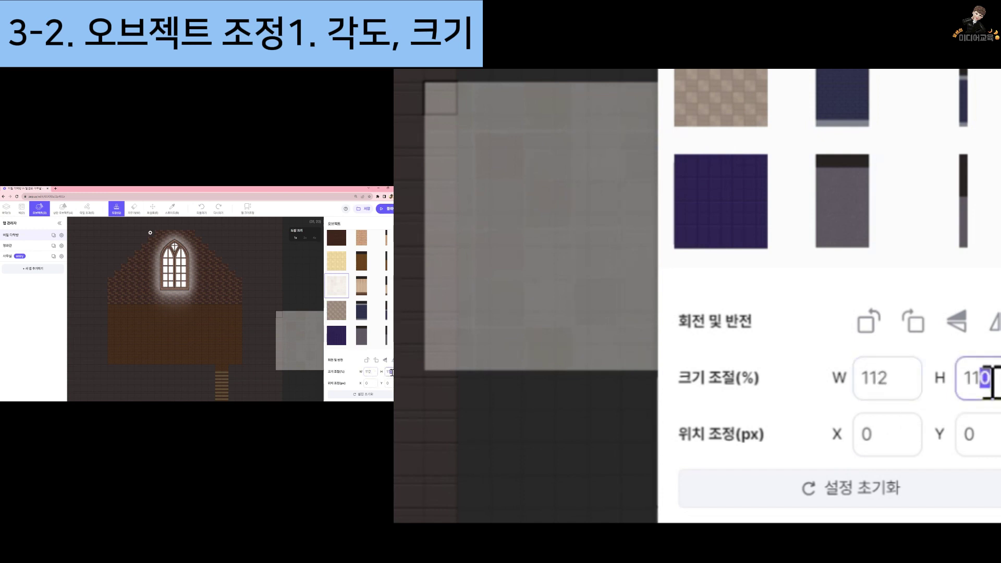
key("shift+Right")
type("2")
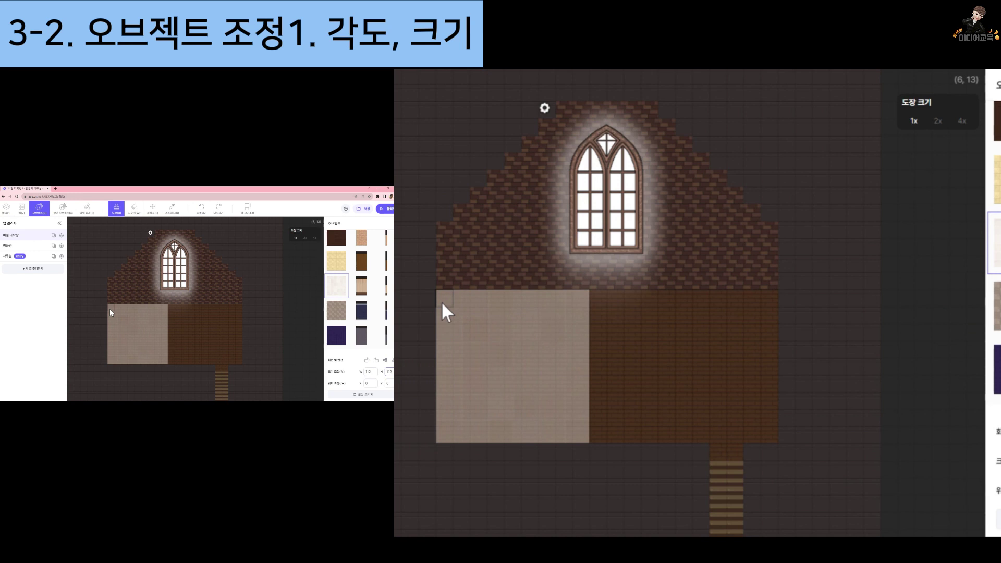
Place three copies of the off-white floor object side by side to cover the room's entire brown floor
left_click(442, 301)
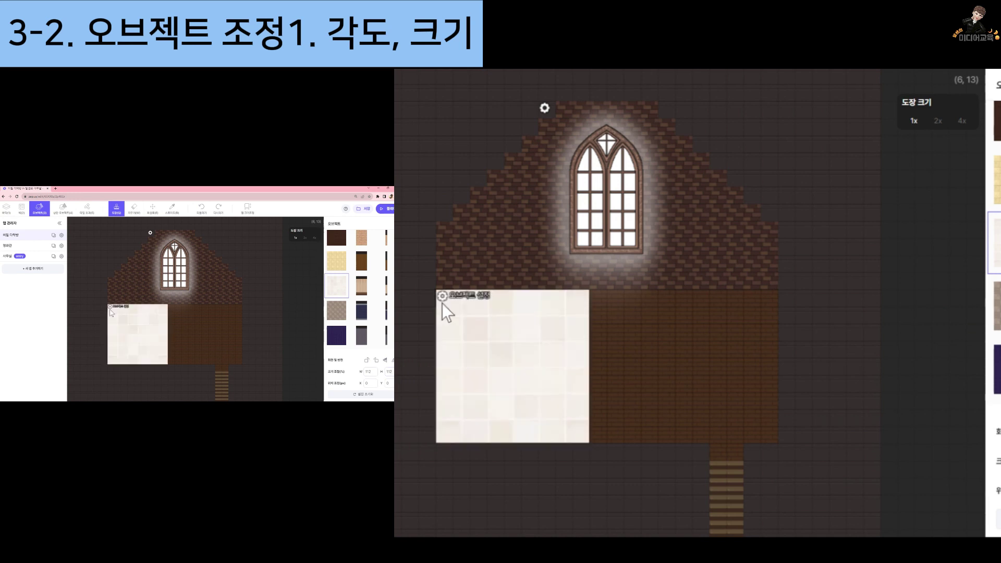
left_click(633, 296)
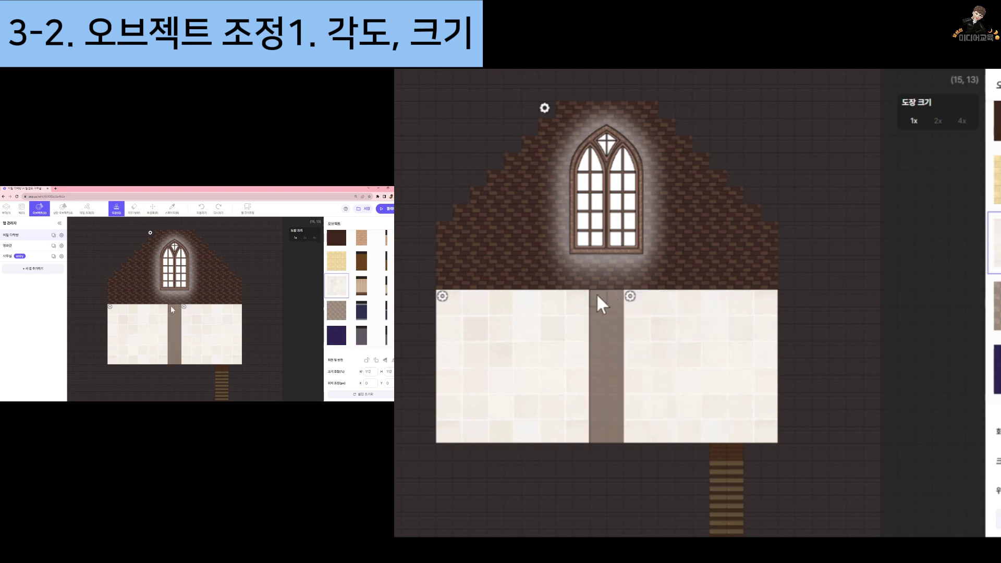
left_click(543, 297)
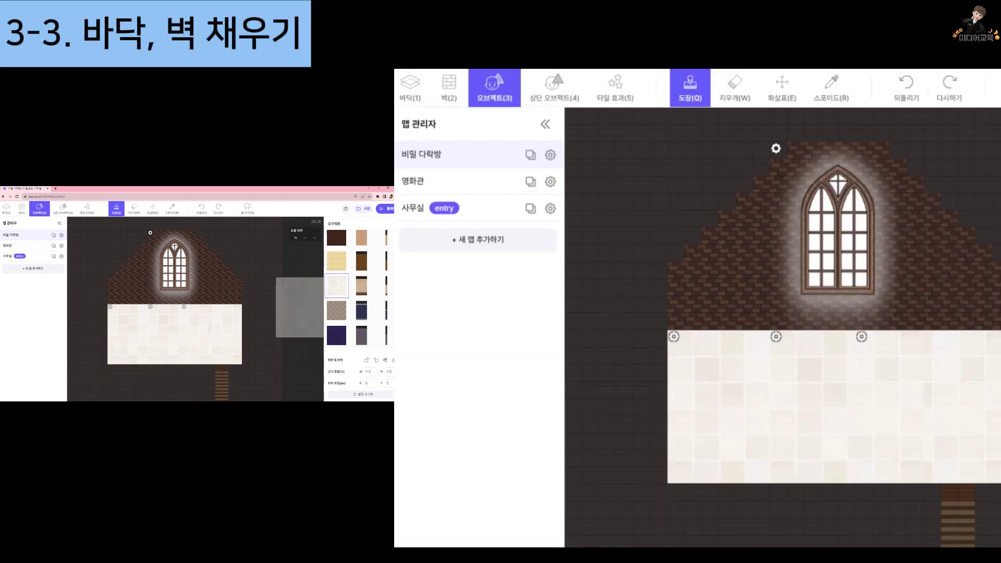
On the wall layer, paint the bottom row of the brick wall with the light grey tile that has a dark base
scroll(360, 292, "up", 2)
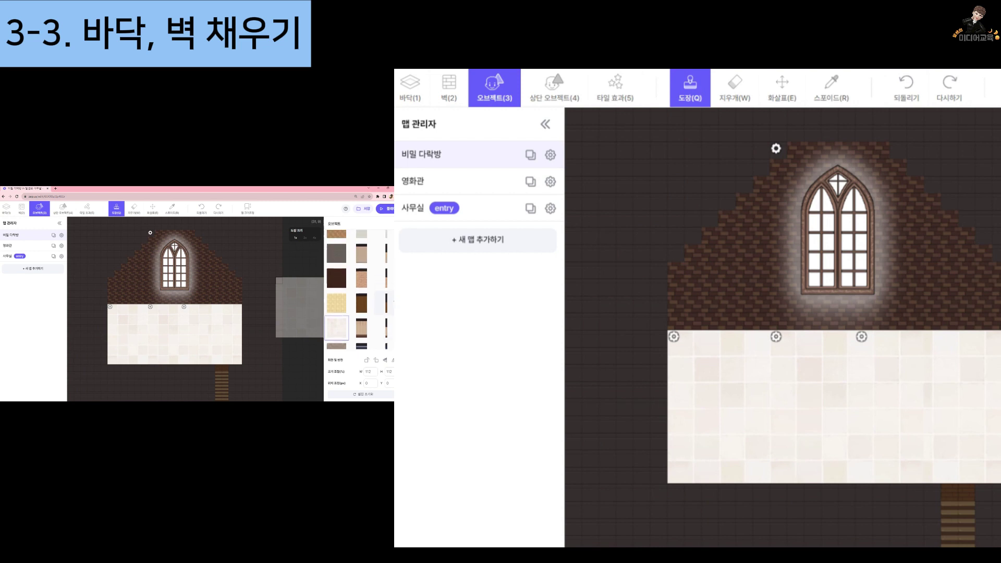
left_click(23, 210)
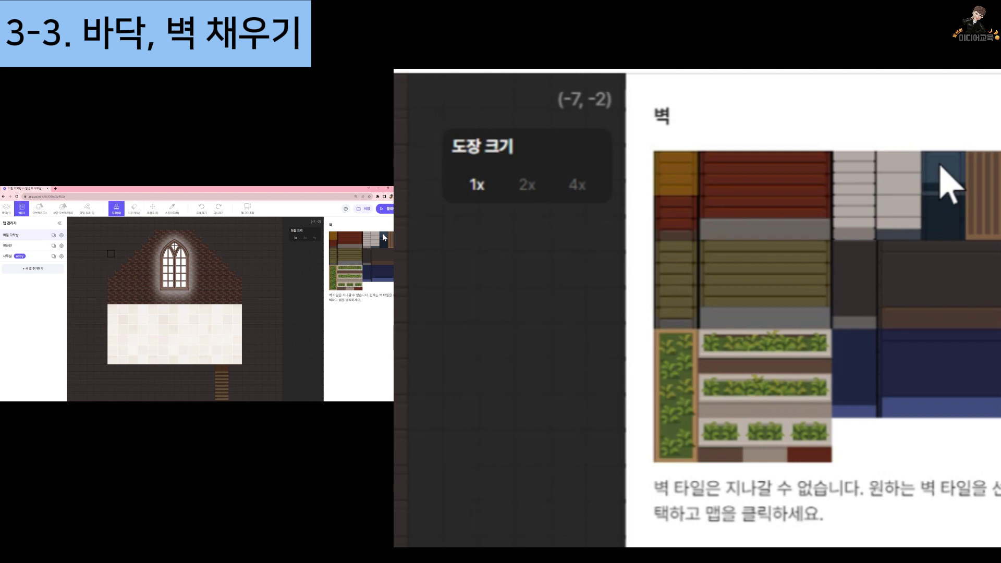
left_click(384, 238)
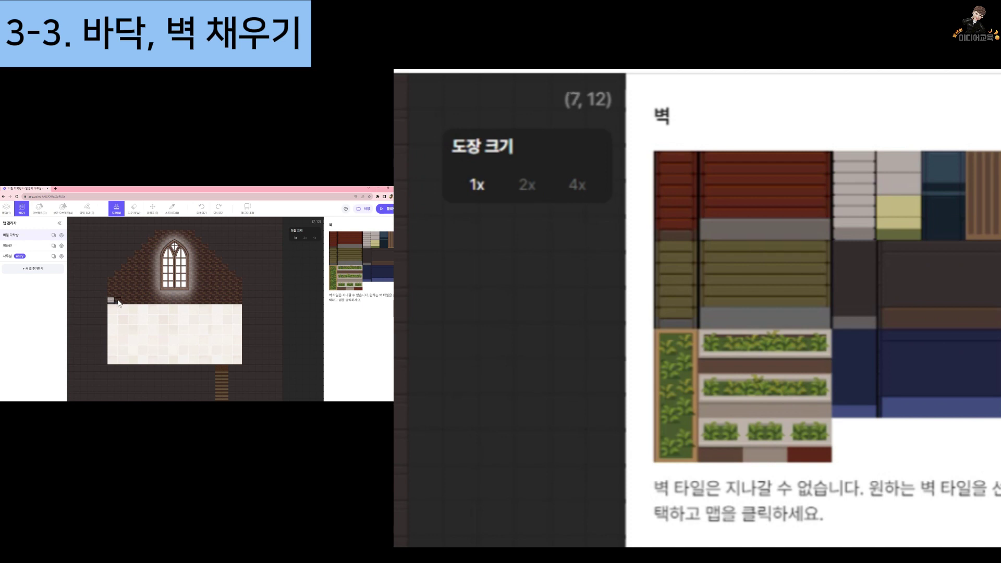
left_click_drag(123, 303, 241, 302)
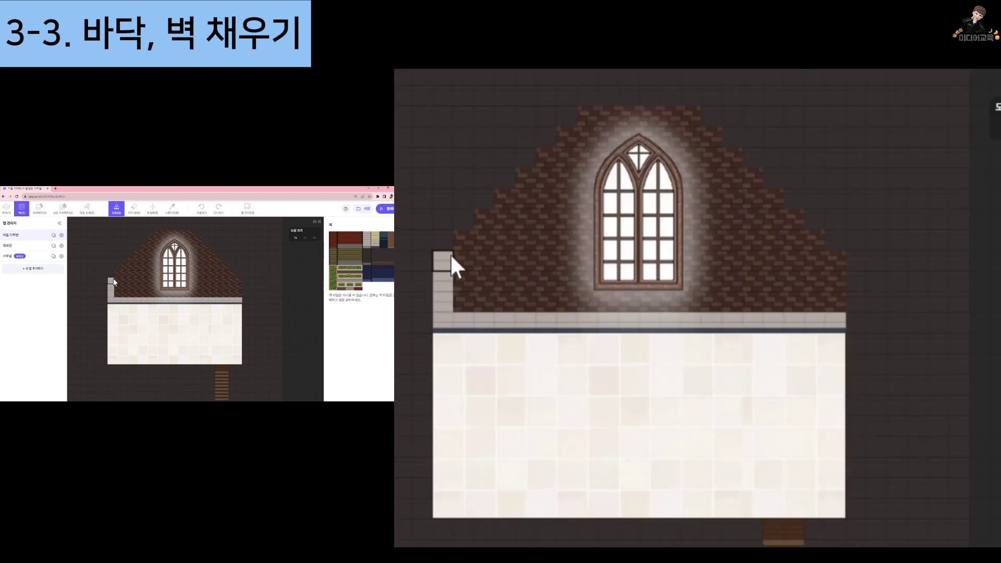
Fill the rest of the stepped brick wall around the arched window with plain light grey wall tiles
mouse_move(115, 275)
left_mouse_down()
mouse_move(118, 291)
mouse_move(137, 294)
left_mouse_up()
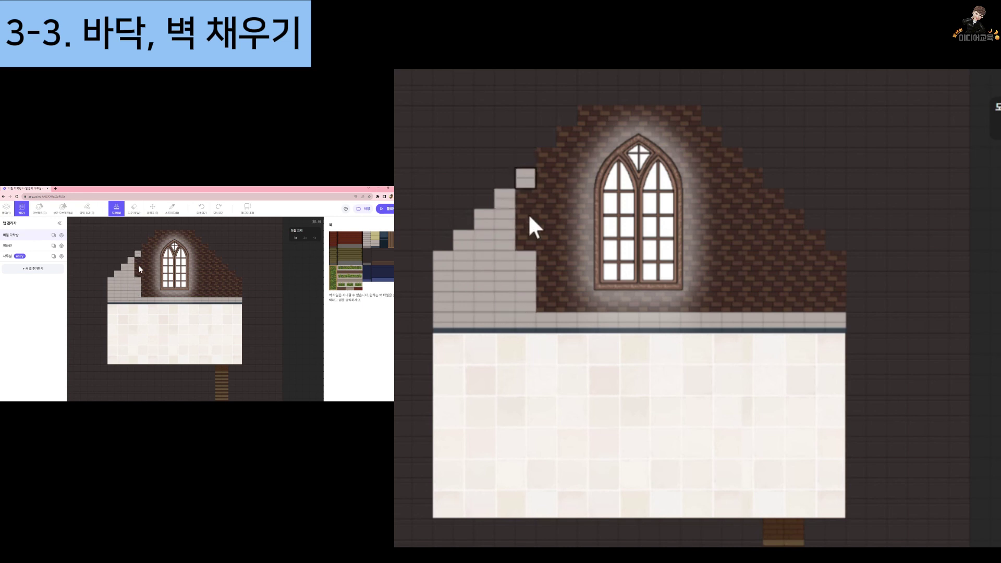
left_click_drag(138, 255, 151, 288)
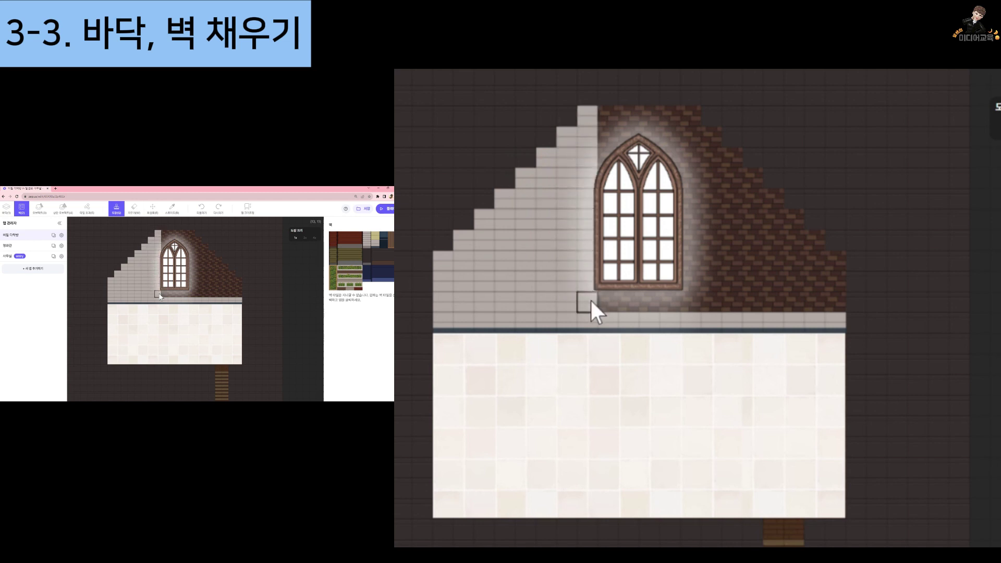
left_click_drag(165, 235, 167, 269)
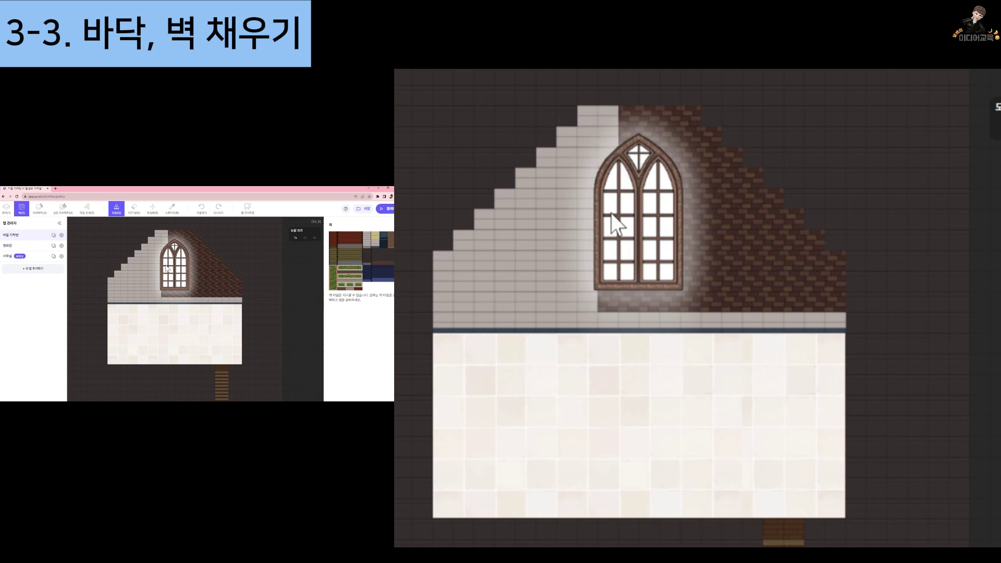
left_click(167, 293)
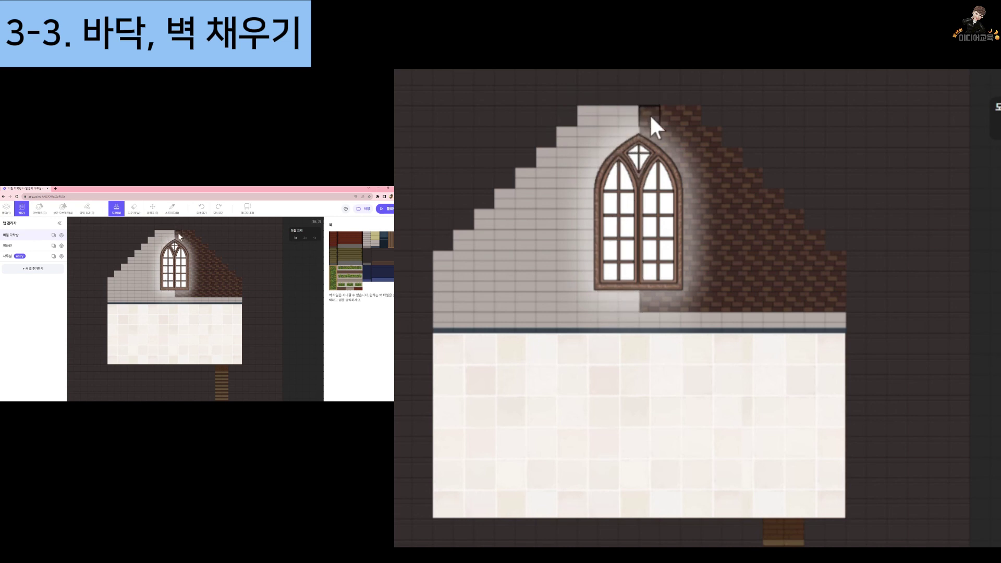
left_click_drag(178, 280, 187, 250)
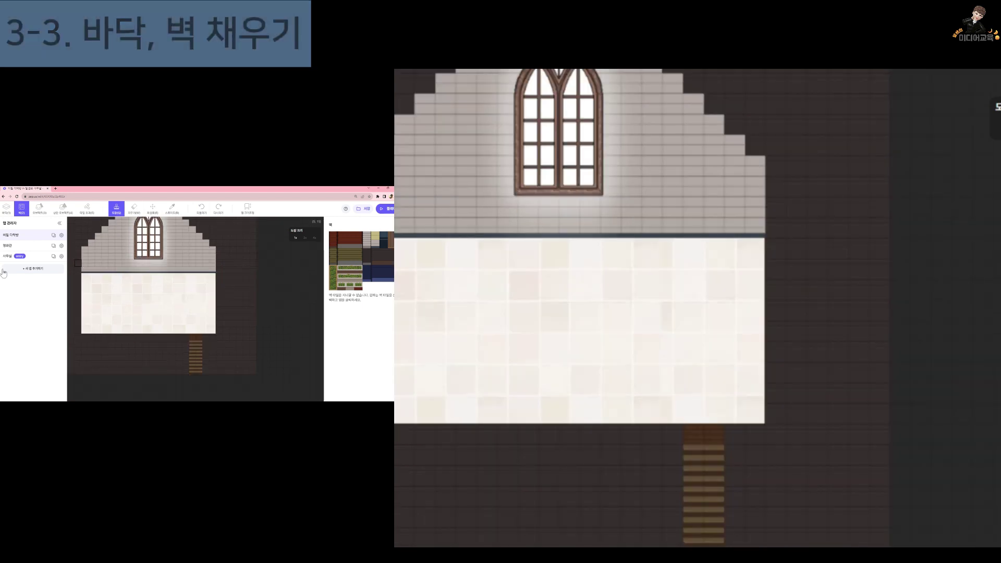
From 가구 오브젝트 세트, place the blue-and-white cubby shelf with plants on the object layer at the back wall's left end
scroll(146, 278, "up", 1)
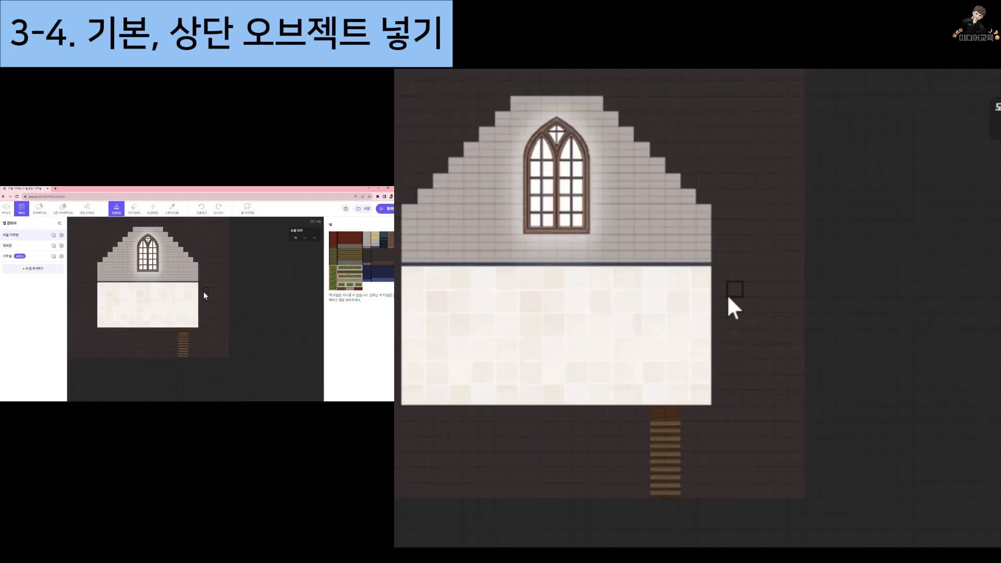
left_click(45, 211)
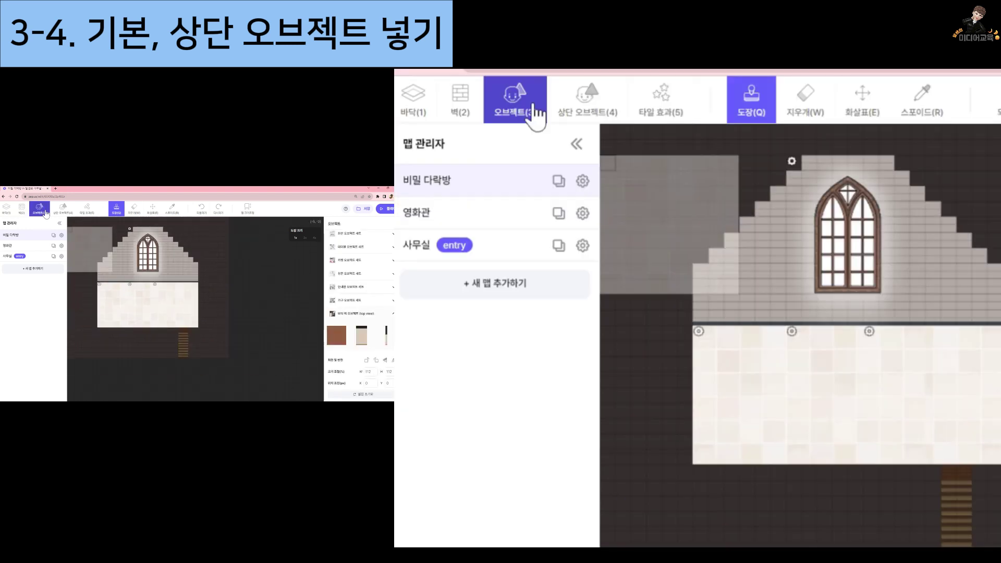
left_click(354, 301)
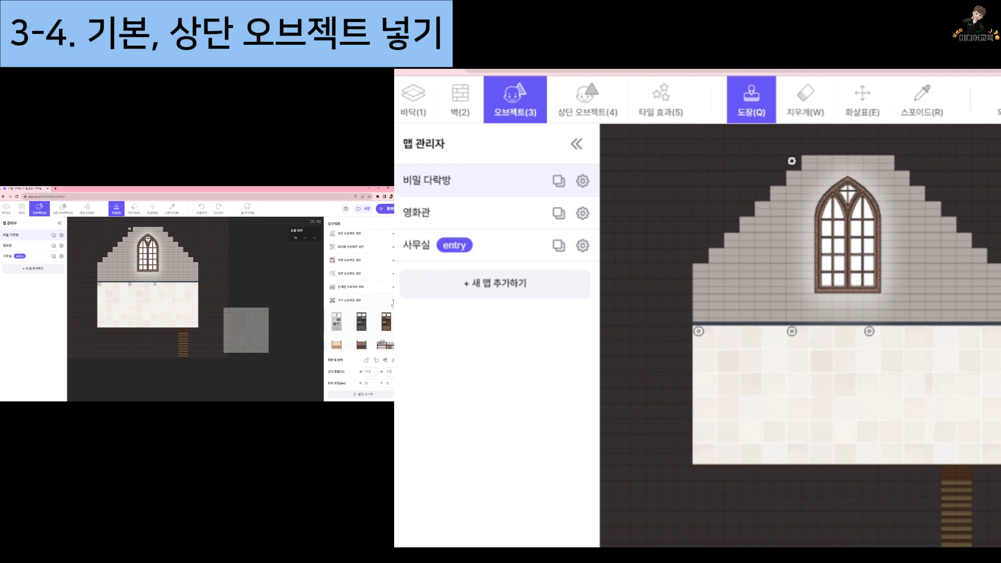
scroll(341, 323, "down", 3)
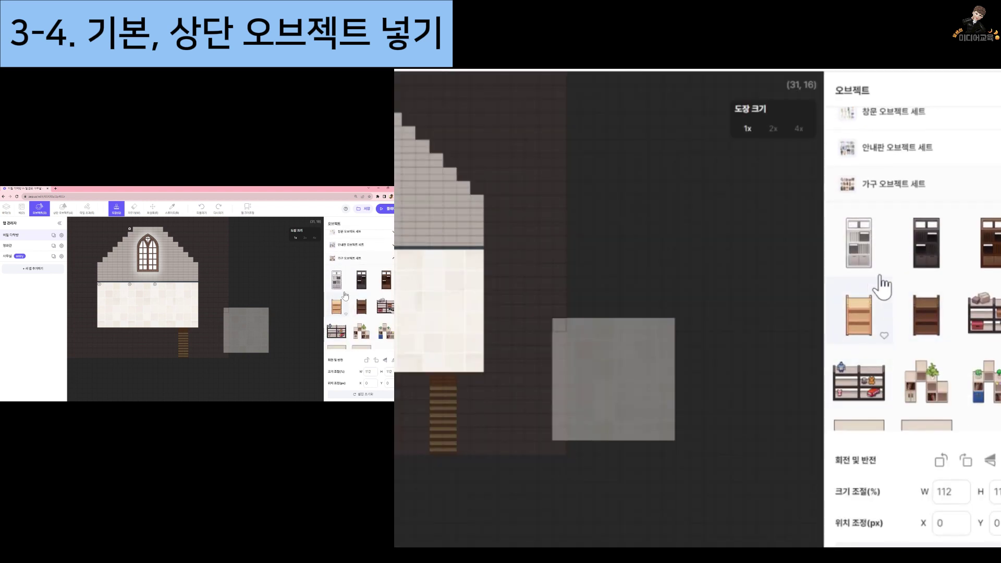
scroll(340, 289, "down", 3)
scroll(340, 289, "down", 1)
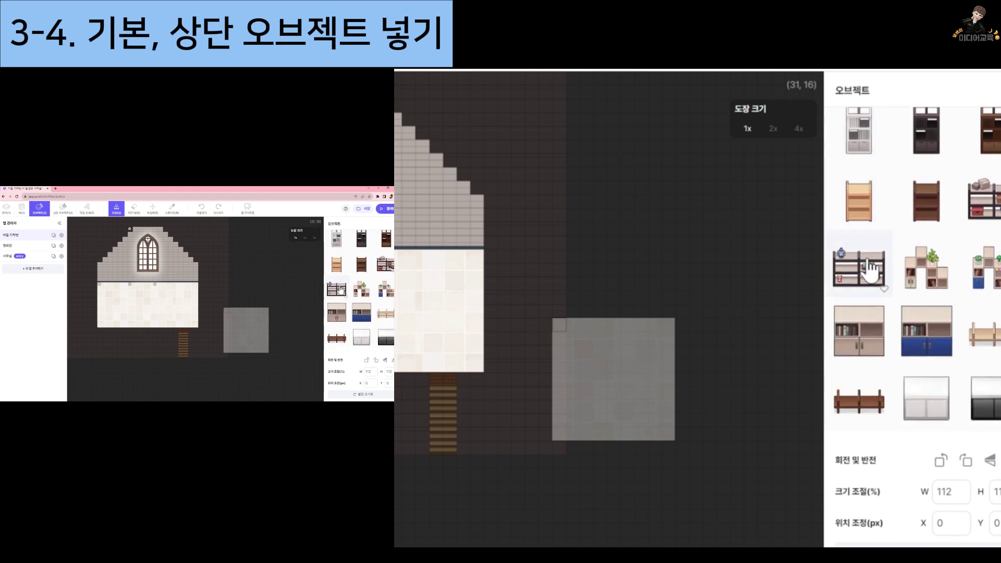
left_click(384, 290)
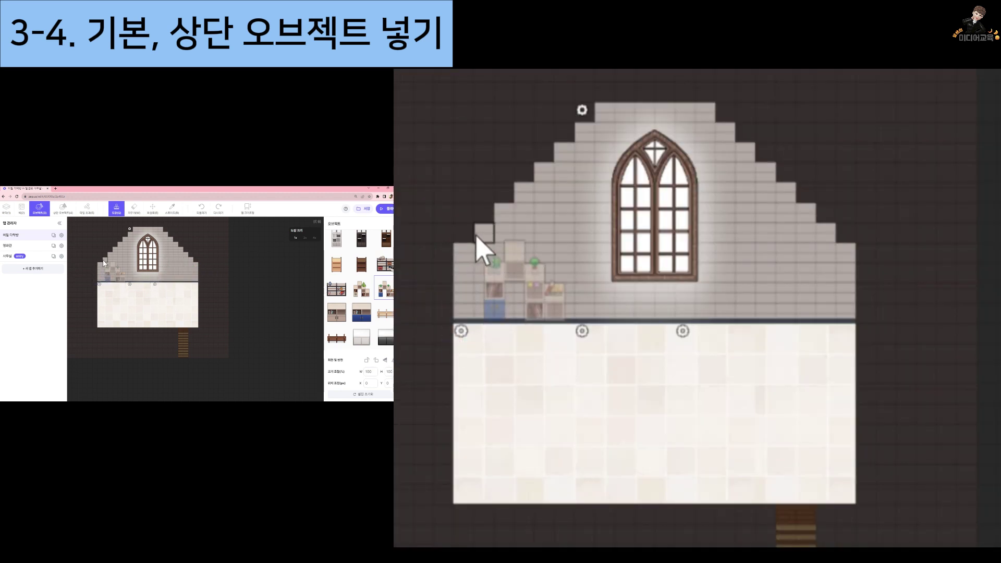
left_click(102, 262)
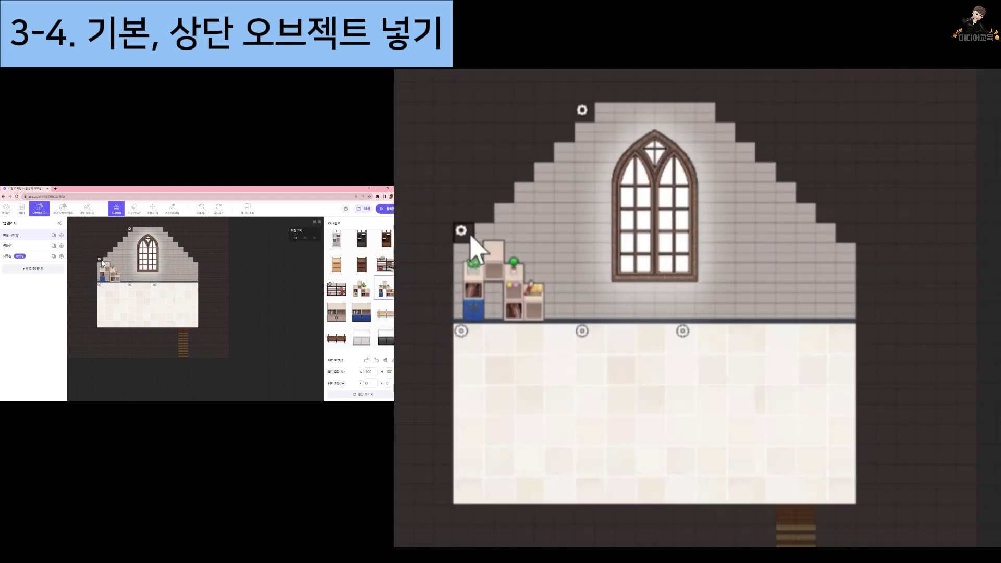
Place the blue-and-white bookcase against the back wall between the cubby shelf and the arched window
left_click(368, 311)
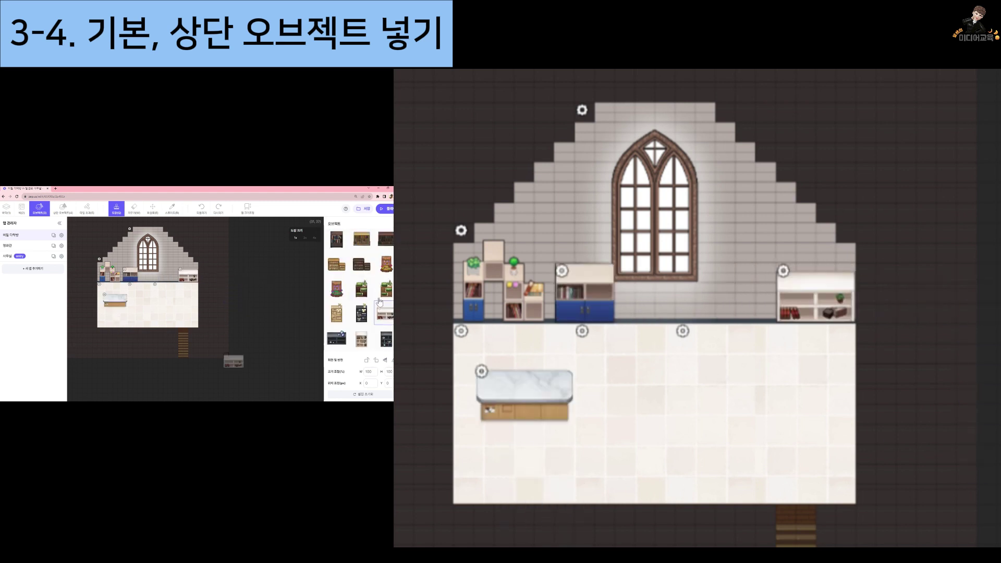
Look through the rest of 가구 오브젝트 세트 for more furniture, then collapse the set
scroll(380, 302, "down", 2)
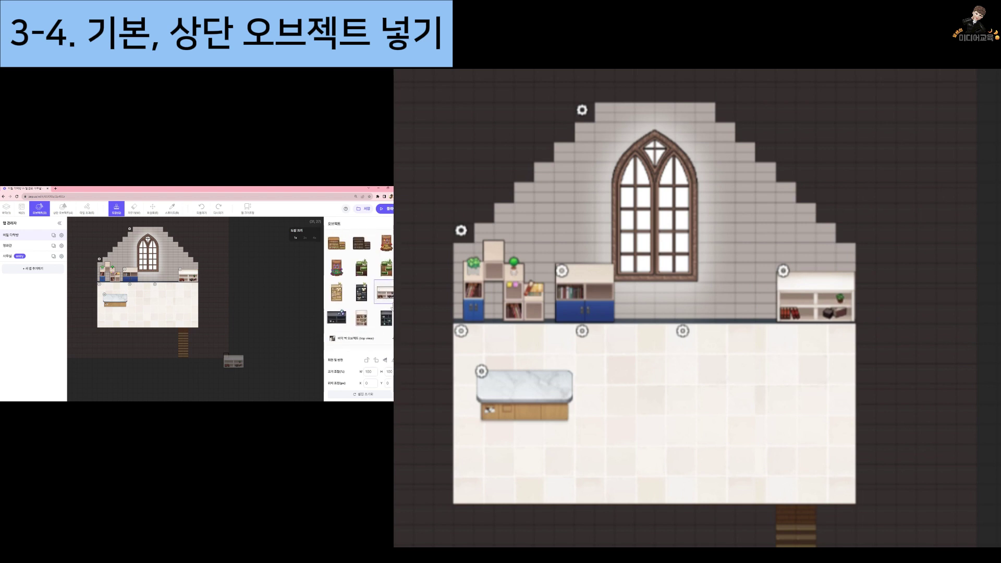
scroll(392, 308, "down", 3)
left_click(393, 297)
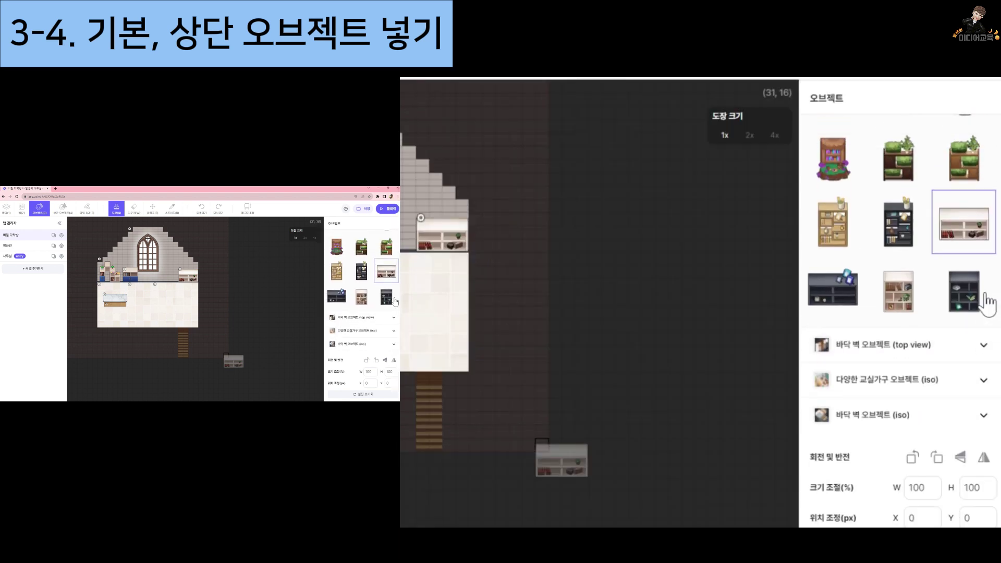
scroll(395, 301, "down", 5)
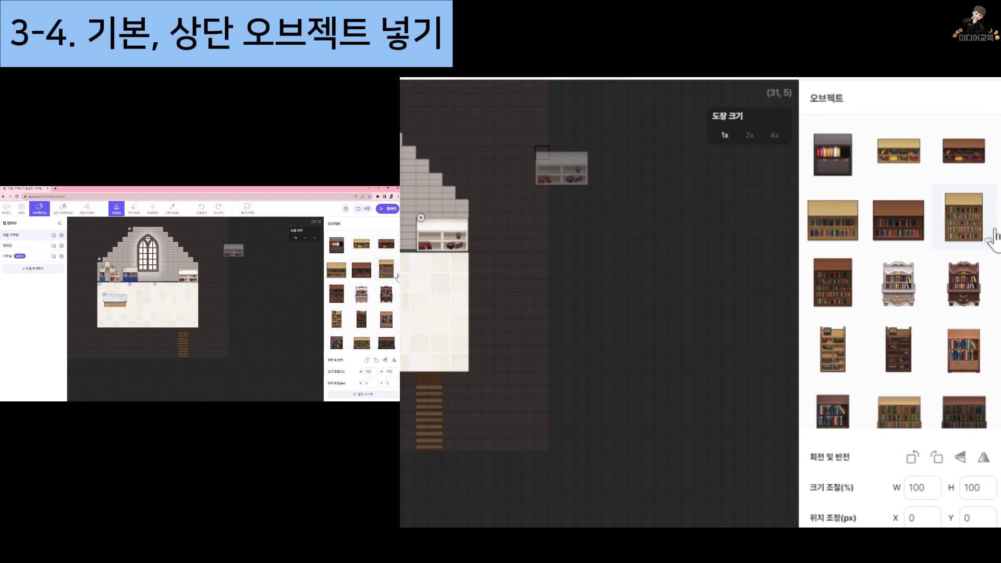
scroll(397, 277, "down", 10)
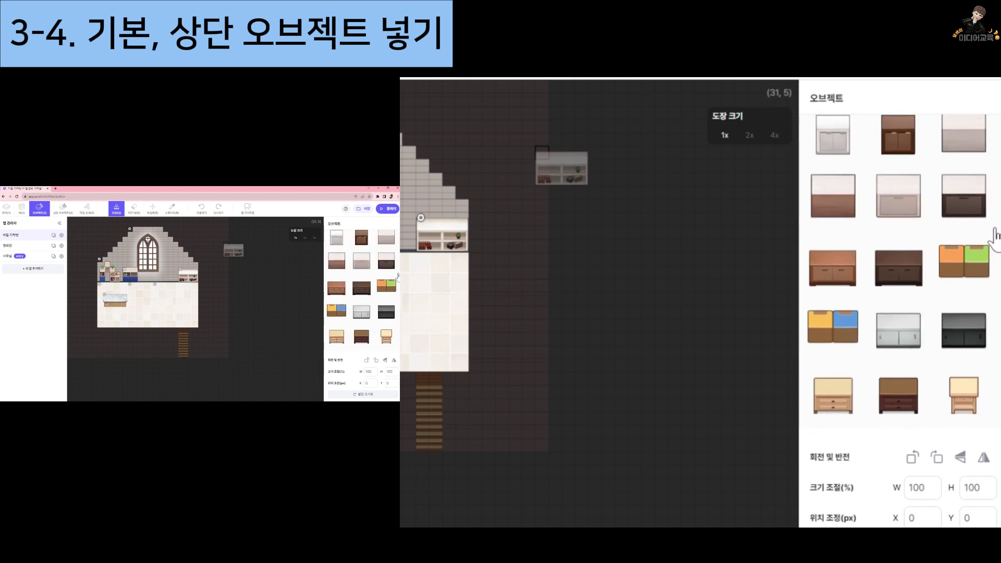
scroll(397, 277, "up", 3)
left_click(395, 274)
left_click(394, 321)
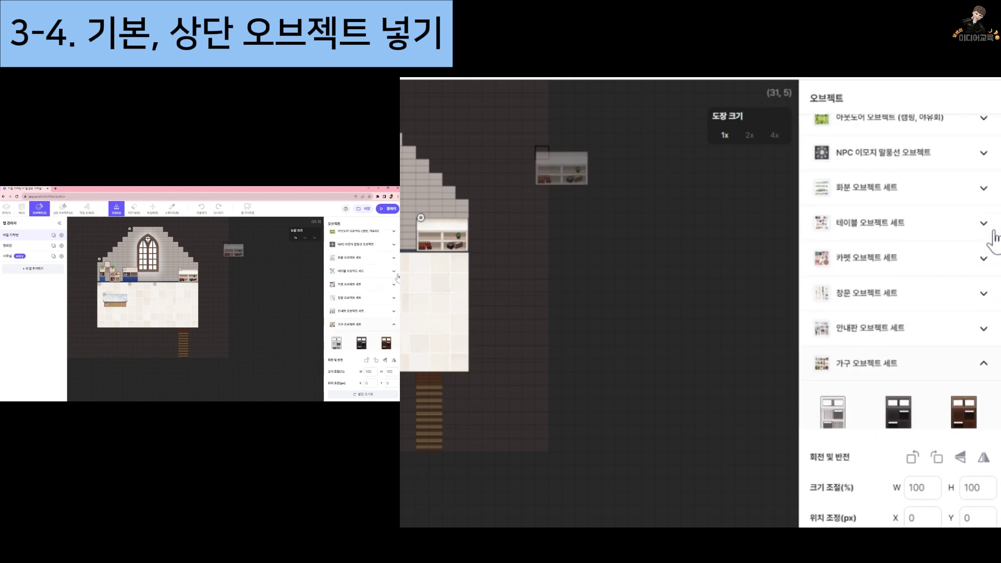
left_click(395, 325)
Examine the furniture in 모던 하우스 오브젝트 (iso), collapse it and browse the school, library and study sets further down
scroll(395, 326, "down", 3)
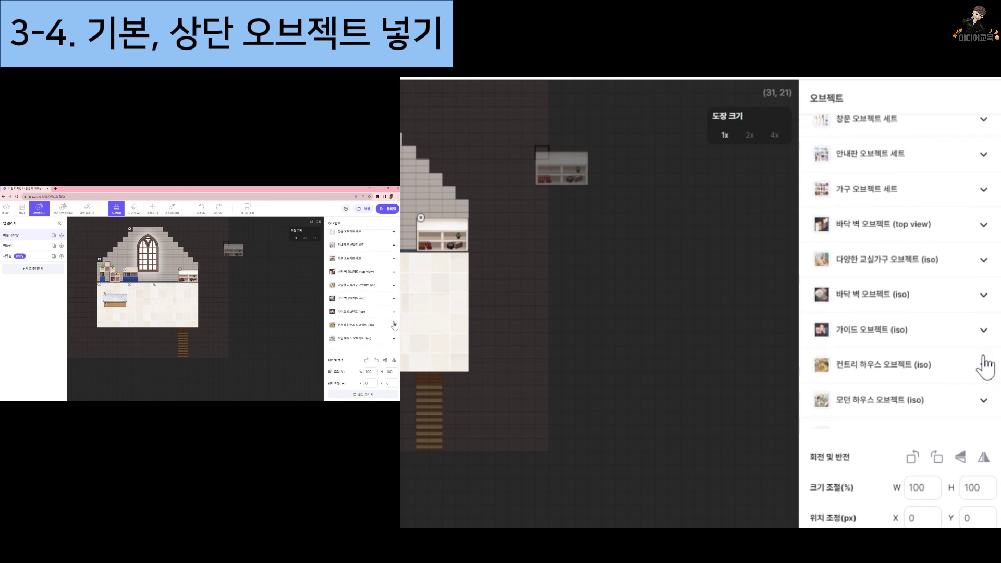
scroll(395, 326, "down", 3)
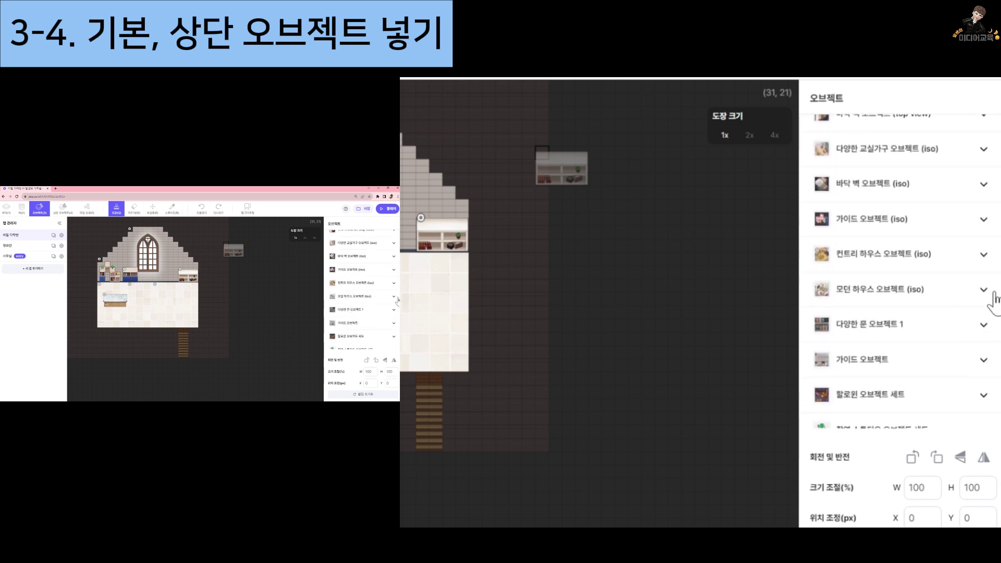
left_click(394, 297)
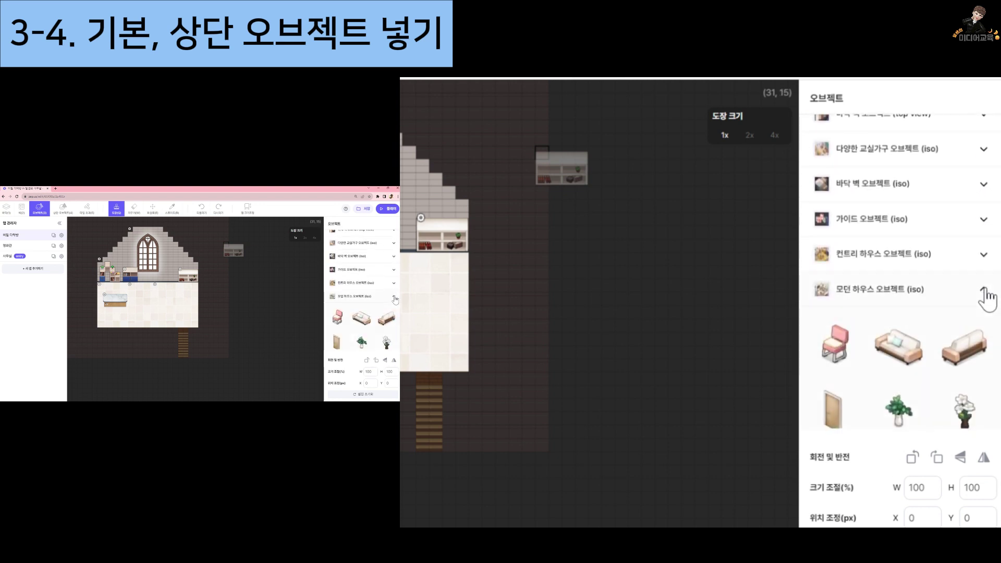
scroll(395, 300, "down", 3)
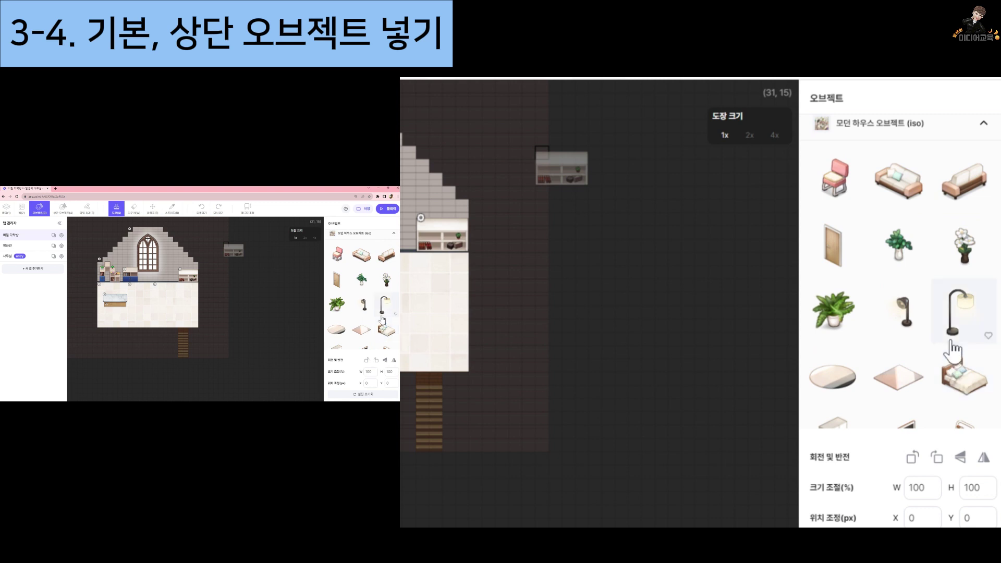
scroll(954, 344, "down", 3)
scroll(950, 344, "up", 5)
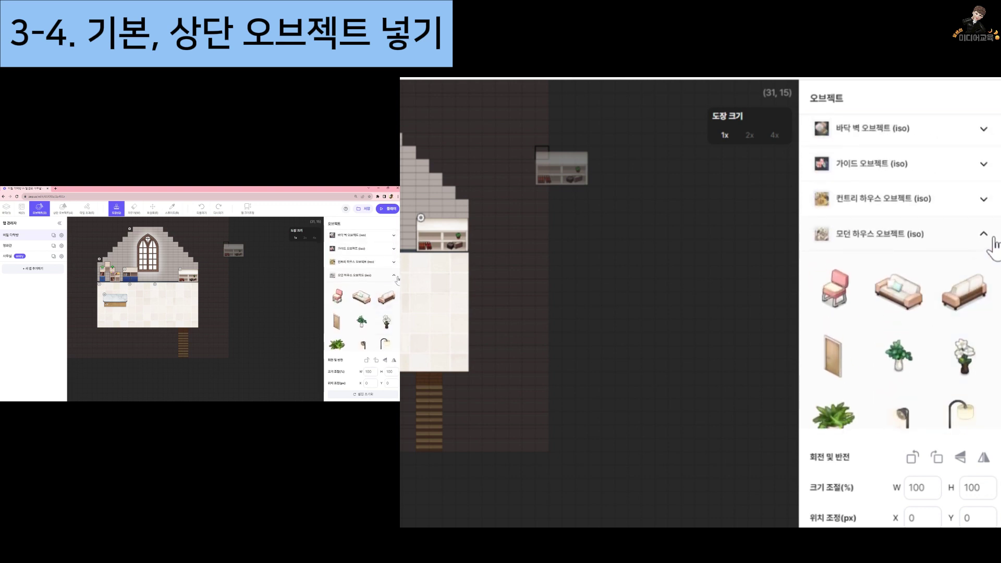
left_click(983, 235)
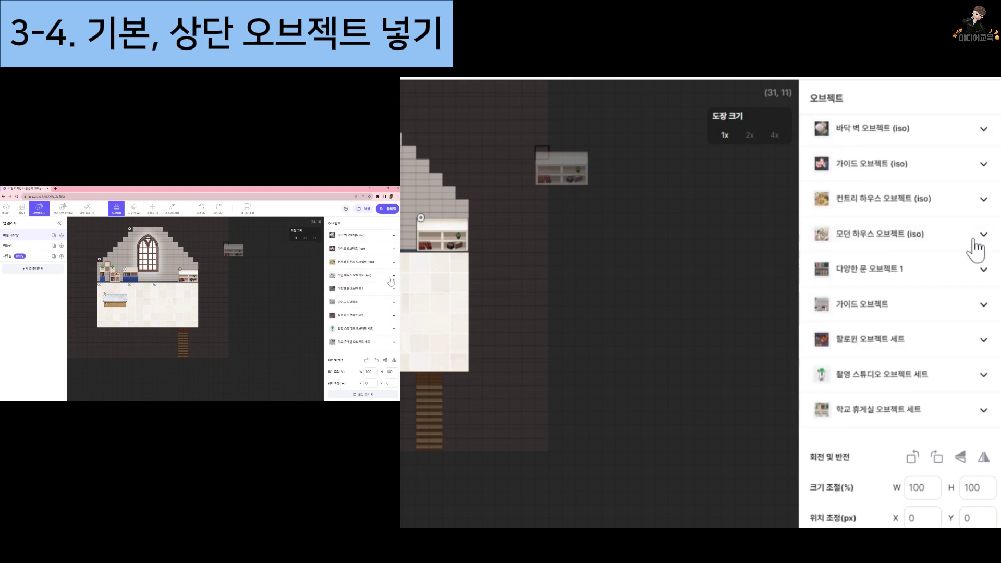
scroll(975, 251, "down", 2)
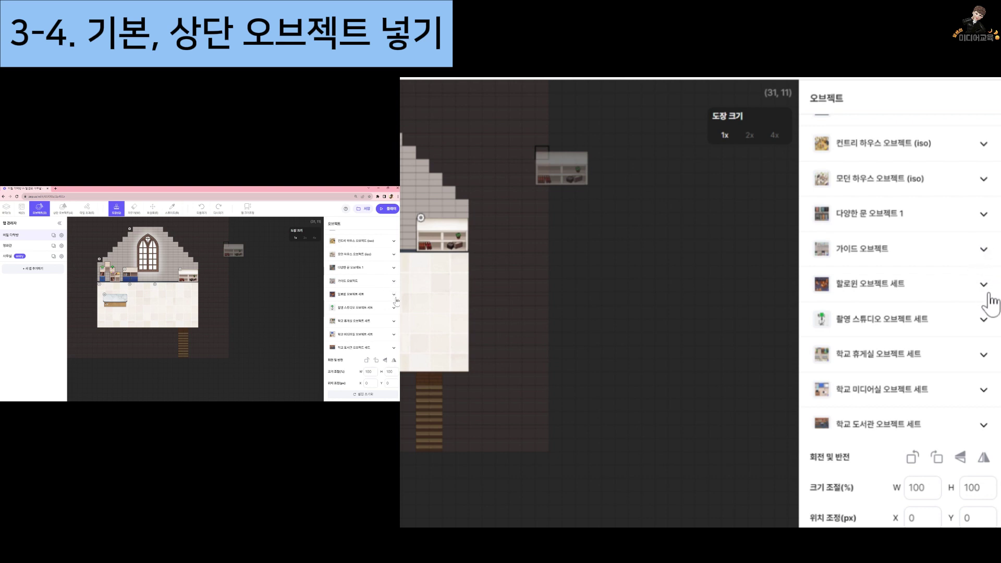
scroll(987, 331, "down", 1)
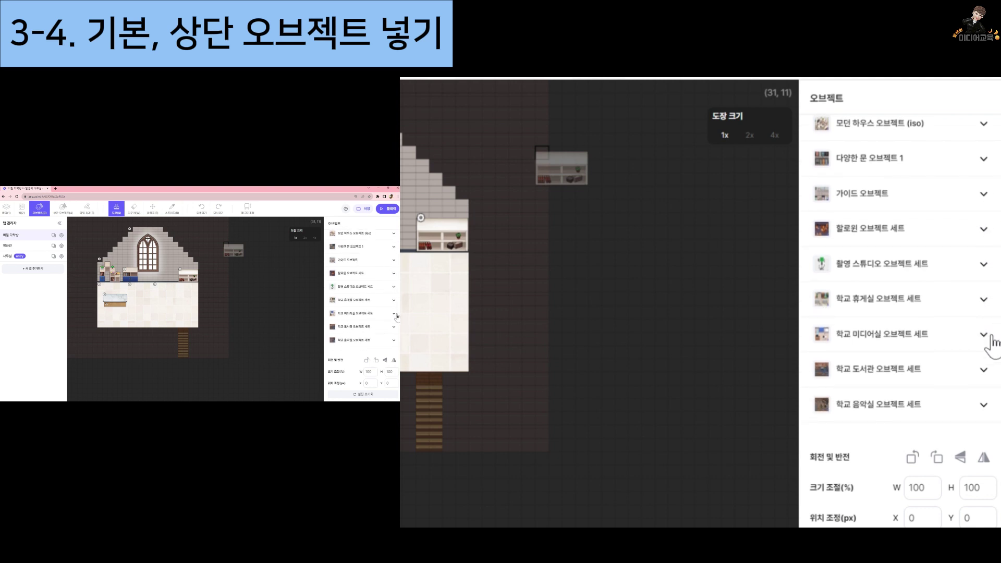
scroll(987, 313, "down", 10)
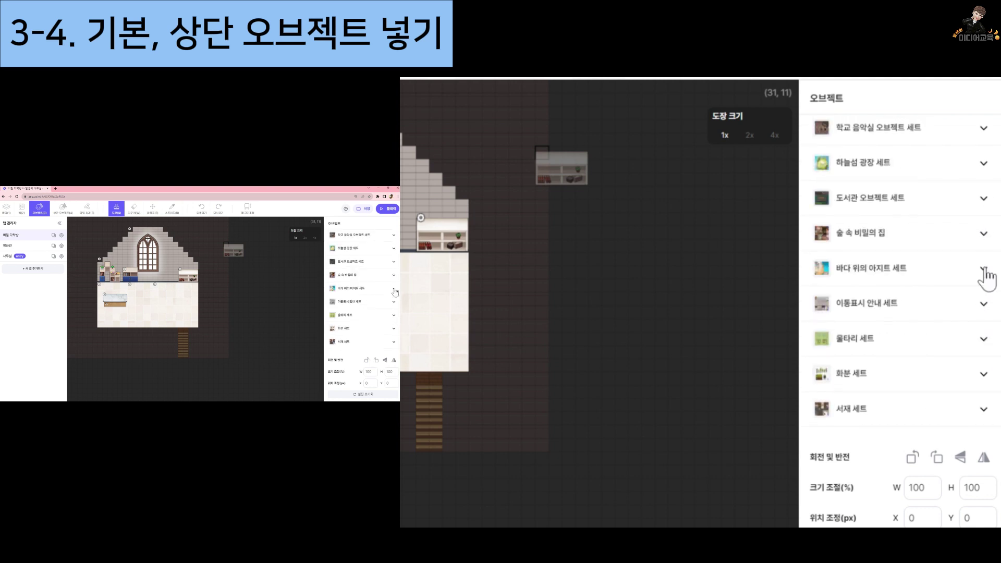
left_click(983, 189)
scroll(963, 224, "down", 2)
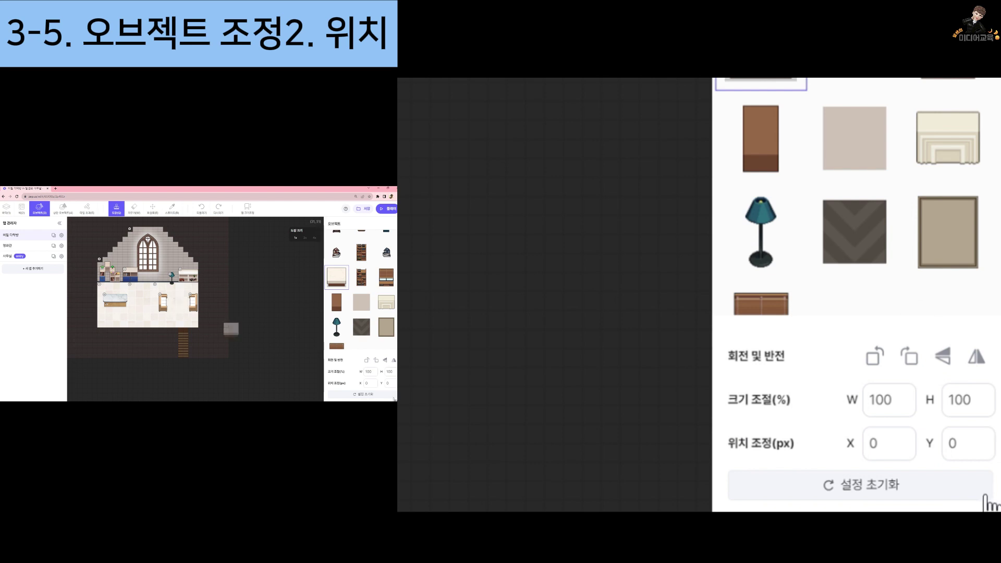
Set the white table's X position offset to -20 px and place it between the two facing wooden seats
double_click(862, 431)
type("-20")
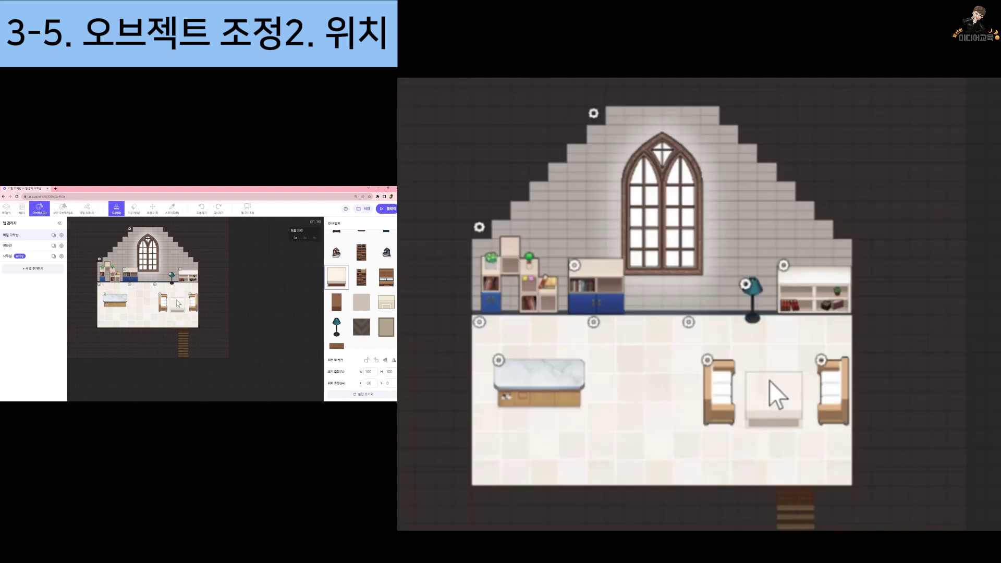
left_click(178, 303)
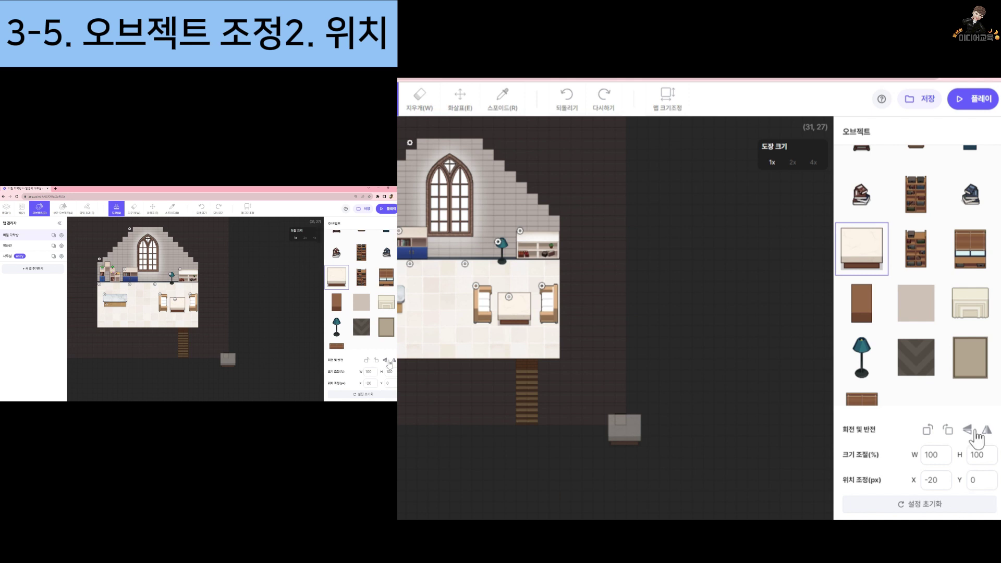
scroll(388, 311, "down", 10)
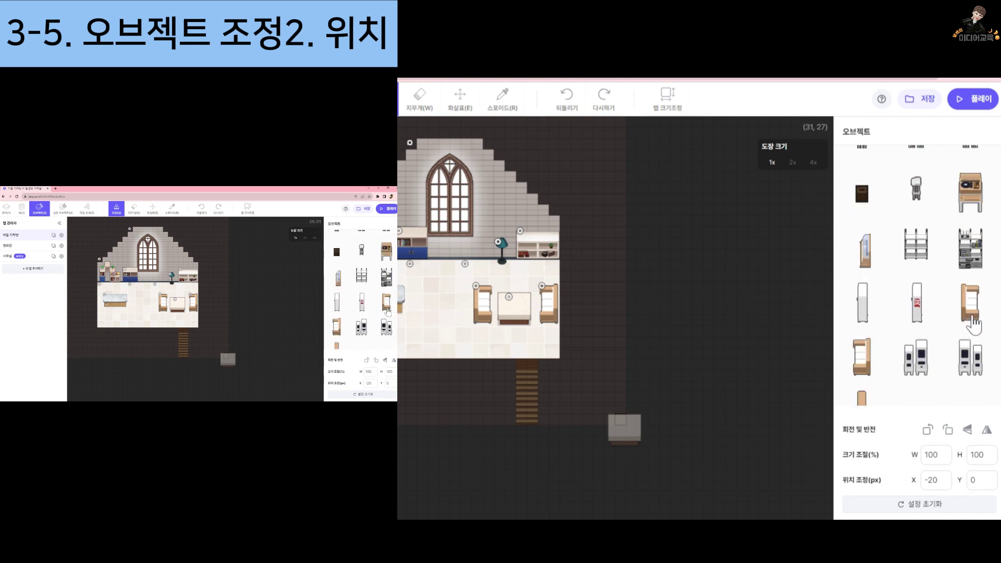
scroll(388, 312, "down", 5)
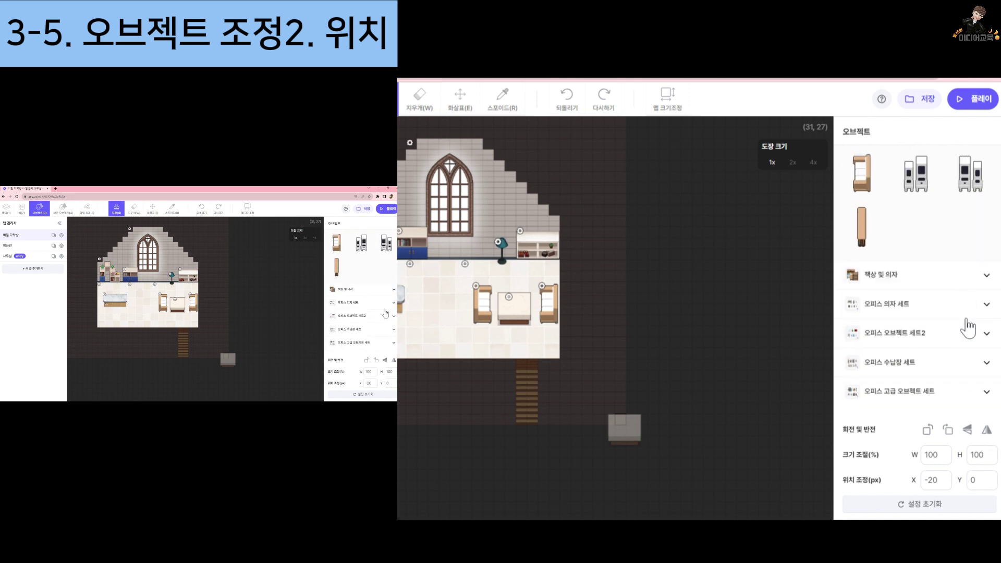
scroll(386, 313, "down", 4)
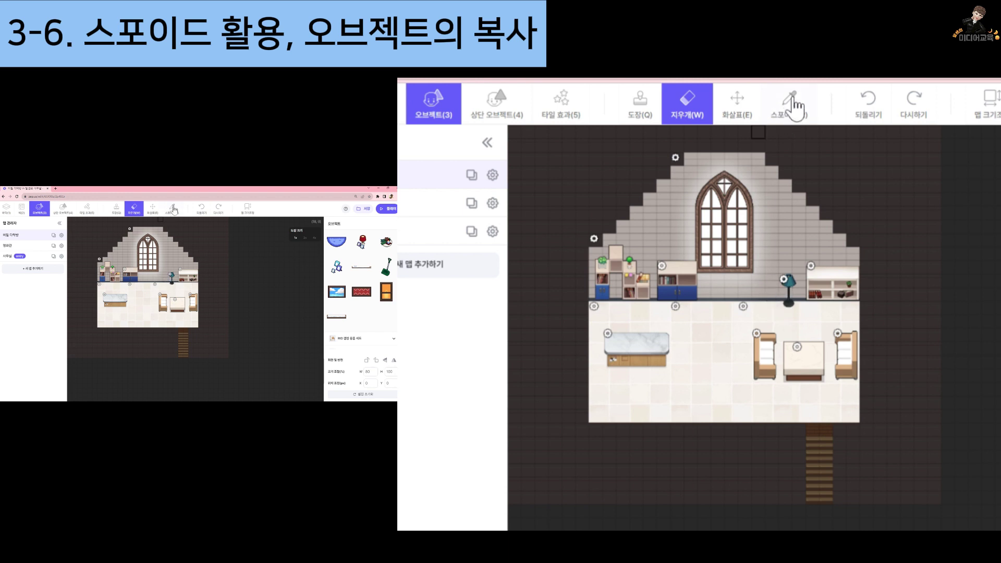
Copy the teal floor lamp with 스포이드 onto the floor behind the white table, and erase the original lamp by the wall
left_click(792, 104)
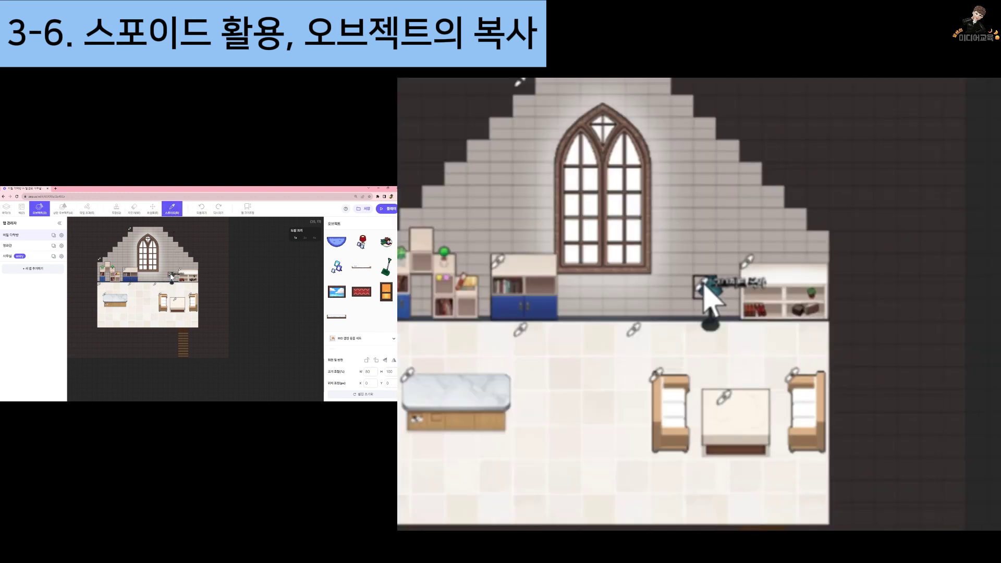
left_click(788, 282)
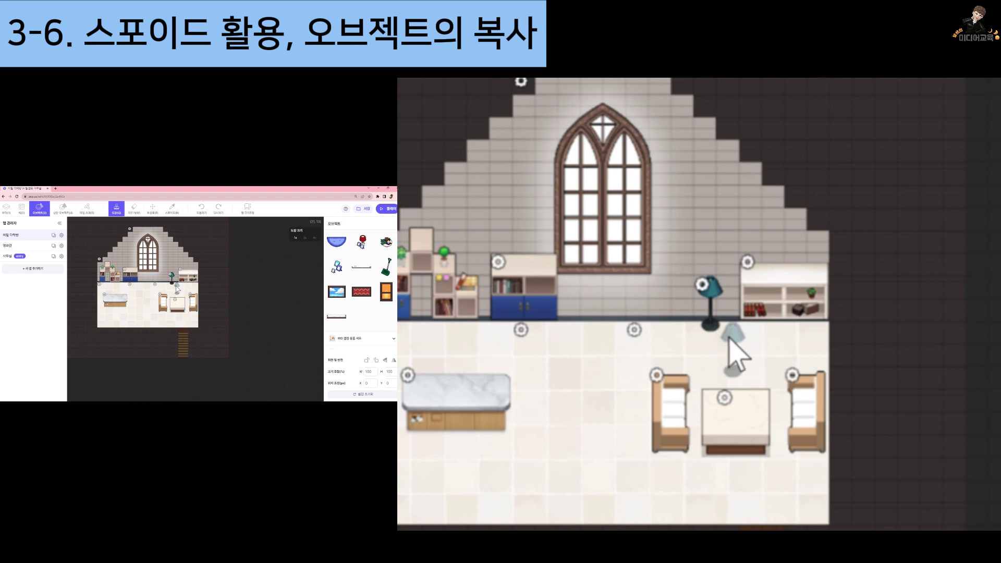
left_click(176, 287)
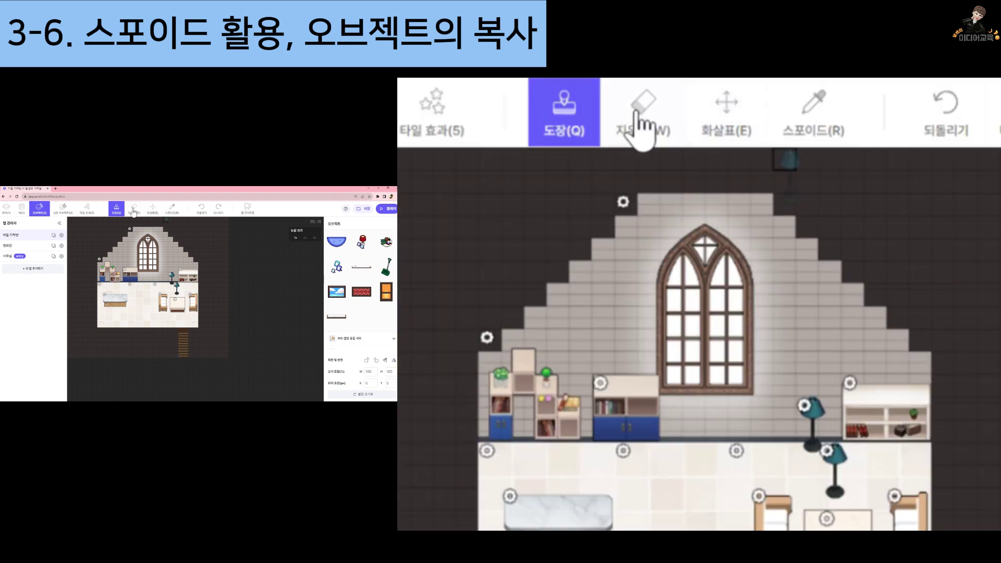
left_click(134, 209)
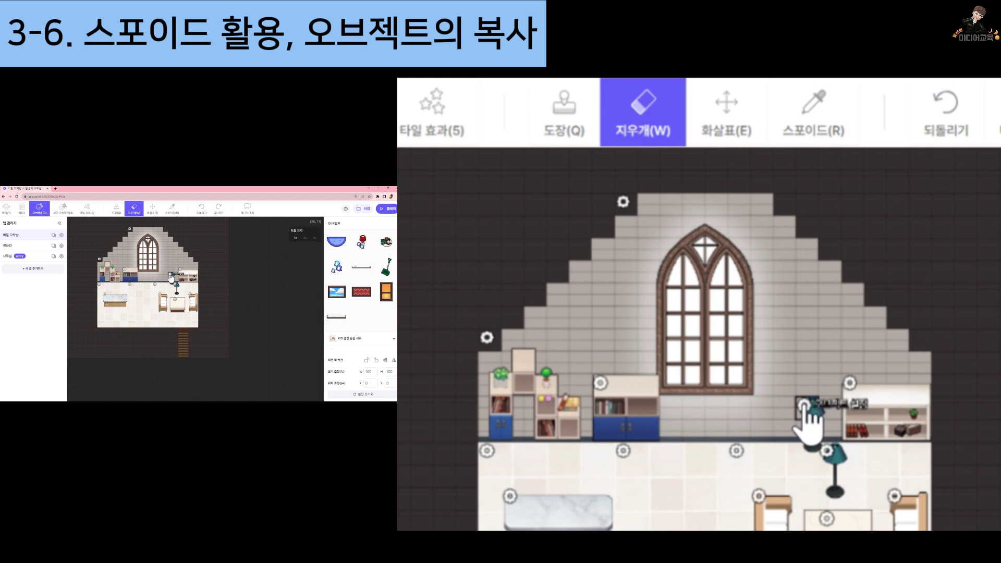
left_click(173, 277)
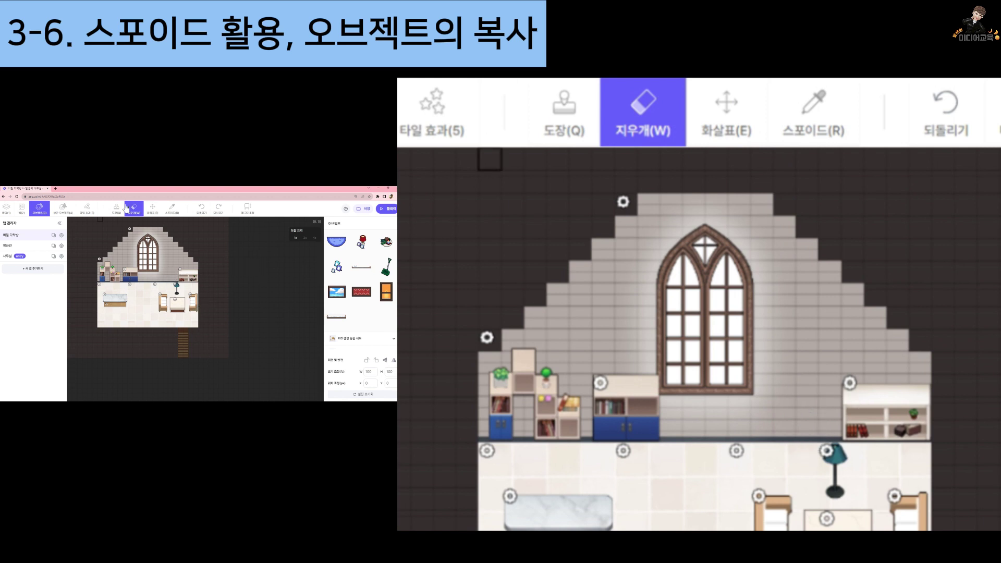
left_click(153, 209)
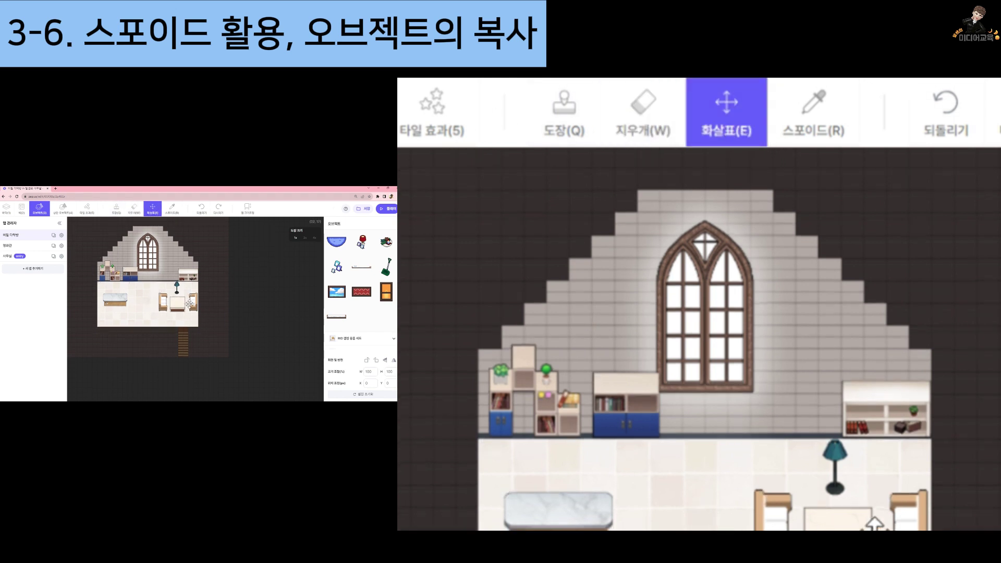
scroll(148, 298, "down", 2)
scroll(120, 266, "up", 2)
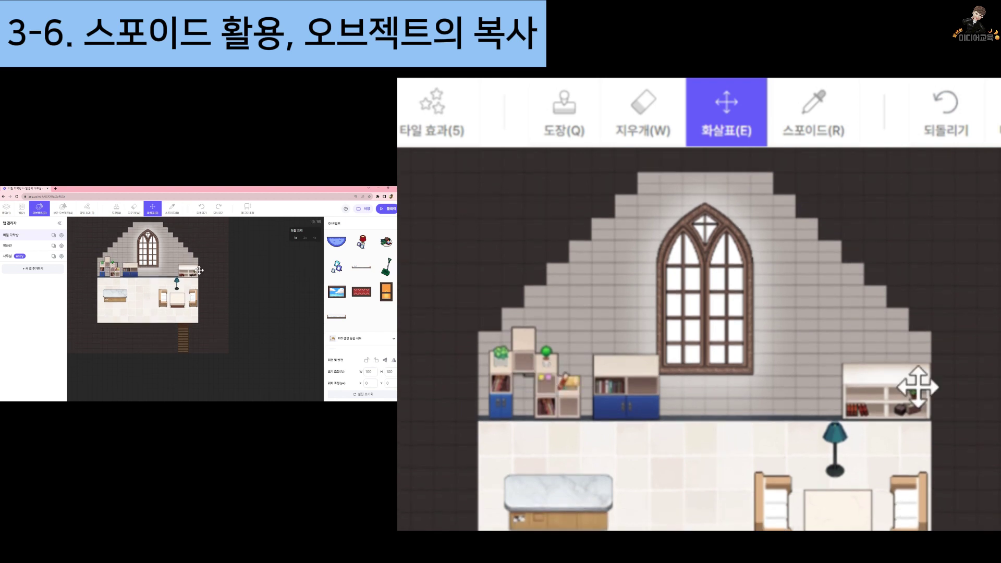
left_click(117, 210)
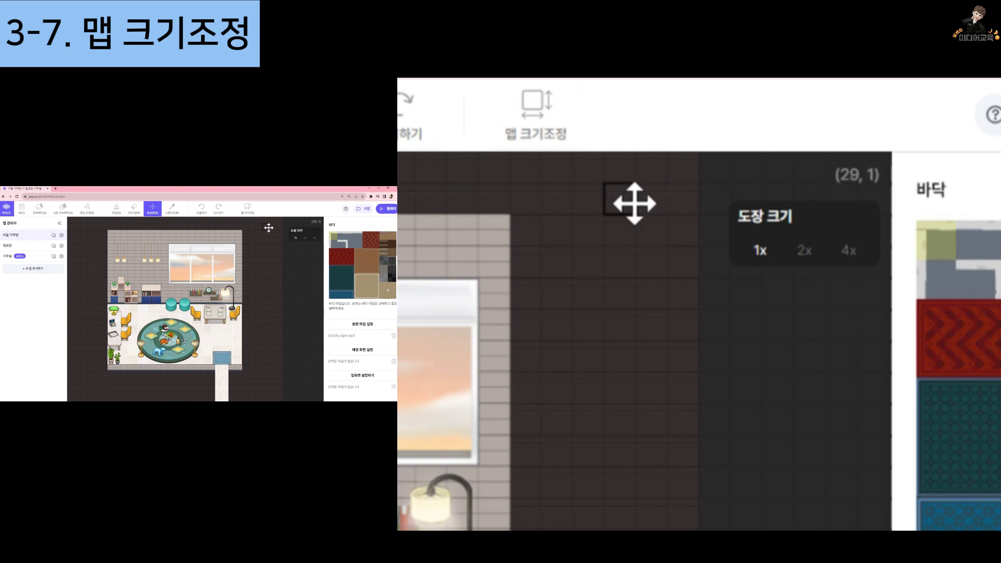
Check the map's width and height in the 맵 크기 수정하기 dialog and close it without saving
left_click(637, 202)
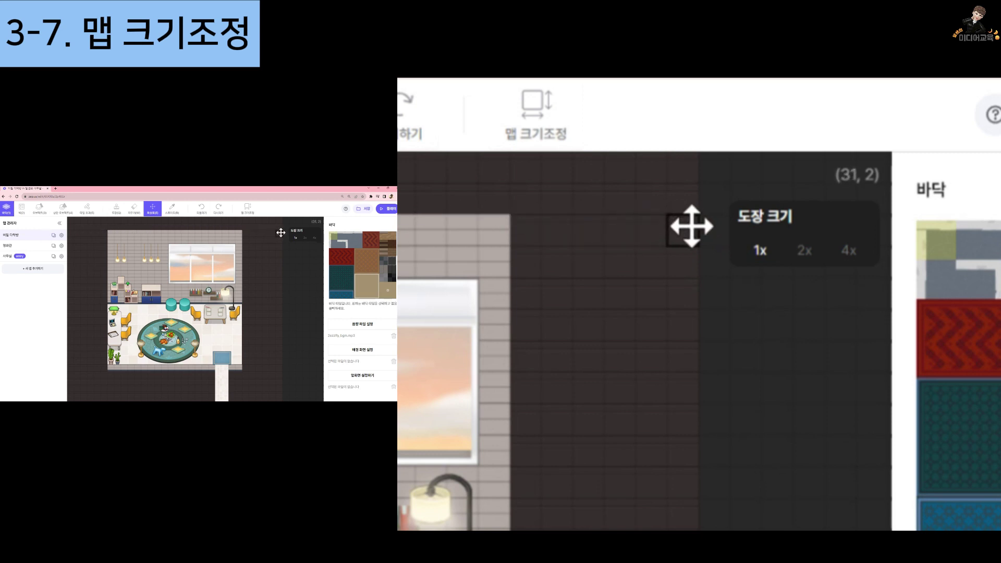
left_click(249, 213)
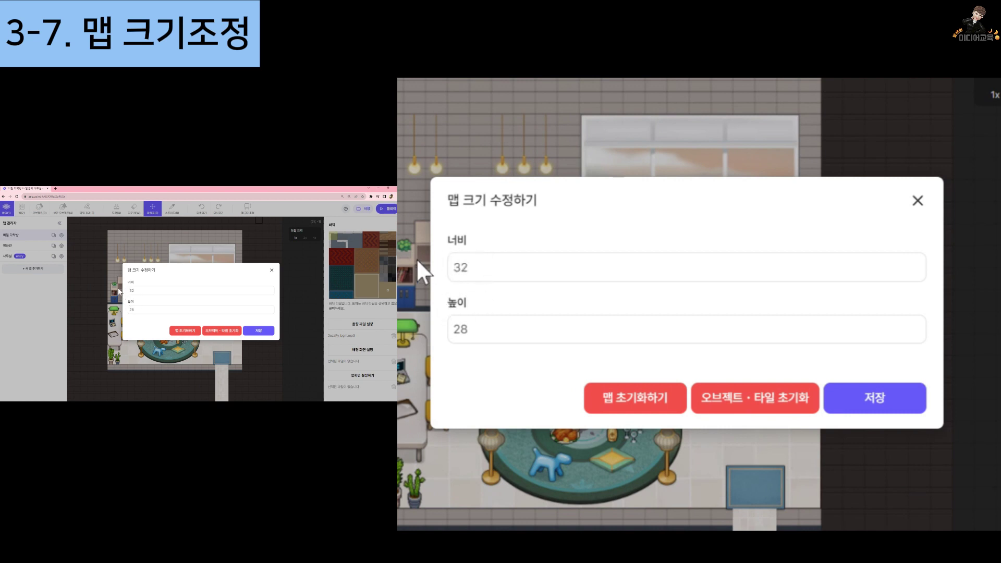
left_click(272, 271)
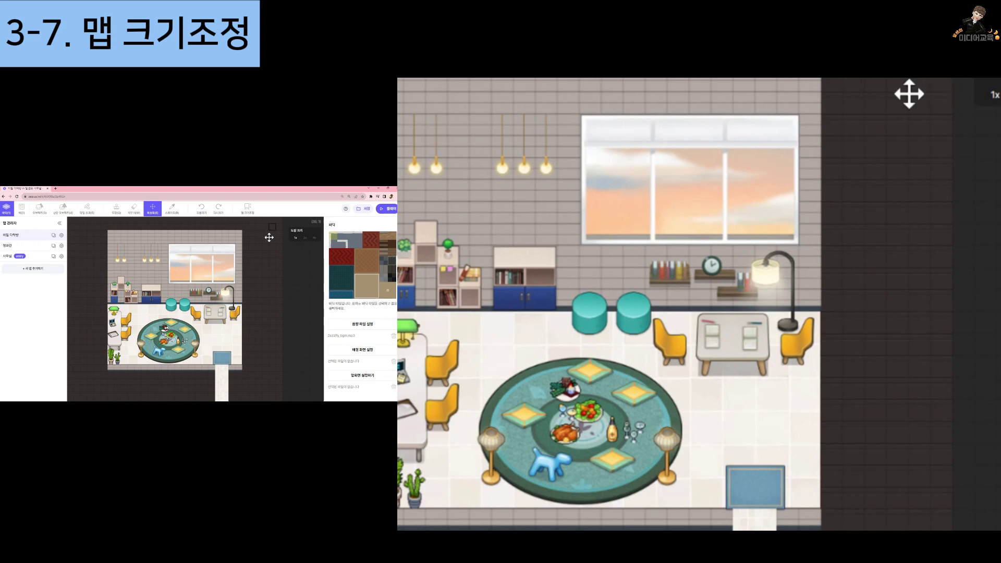
Resize the map to a width of 40 and a height of 35 in 맵 크기 수정하기 and save it
scroll(253, 313, "down", 3)
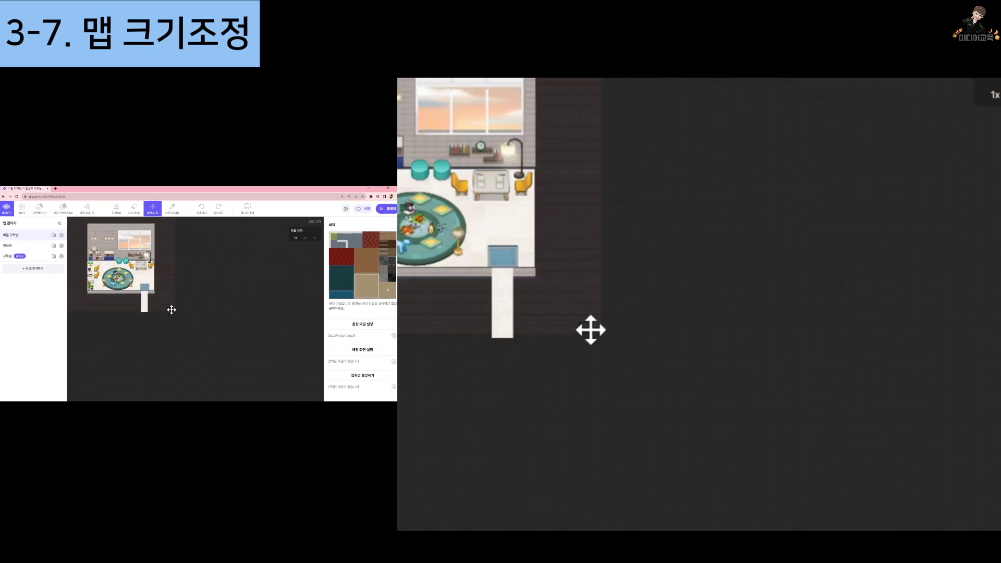
scroll(174, 311, "up", 2)
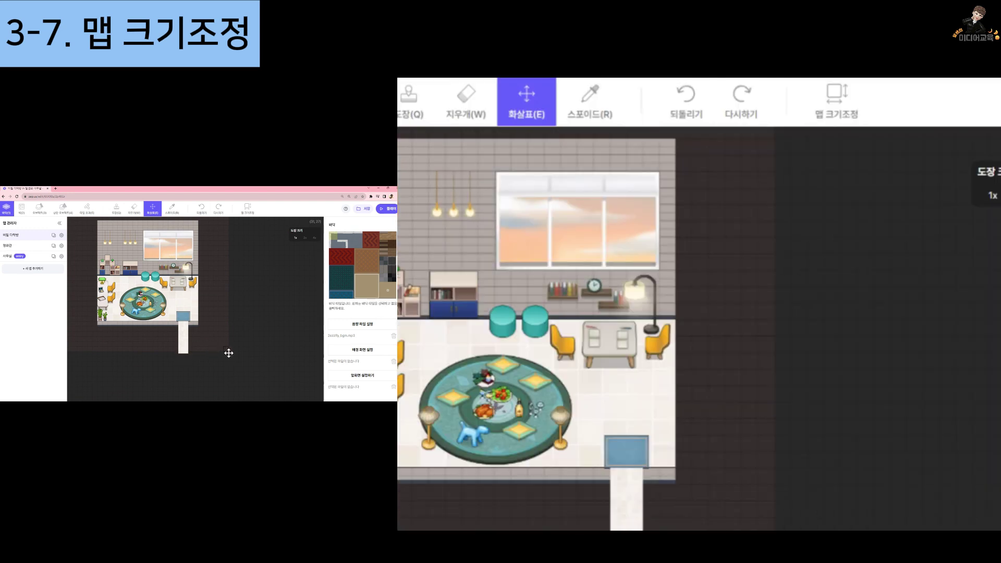
left_click(250, 208)
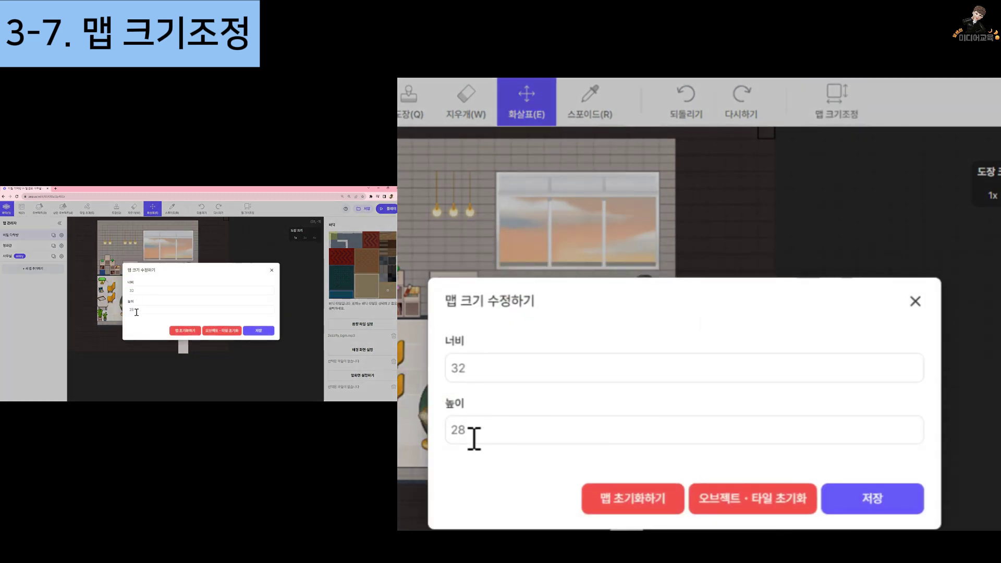
left_click(479, 368)
key("BackSpace")
key("BackSpace")
type("40")
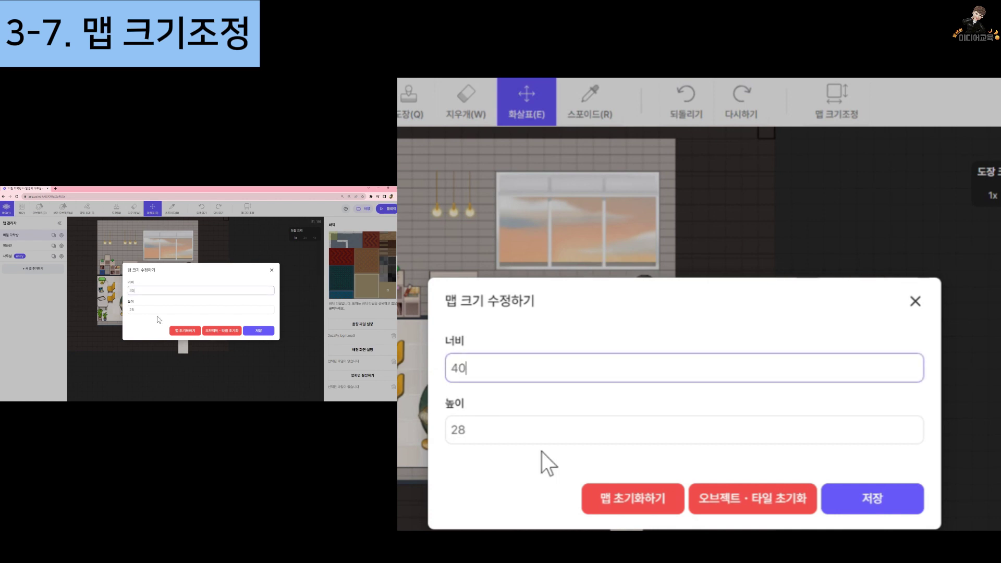
left_click(523, 433)
key("5")
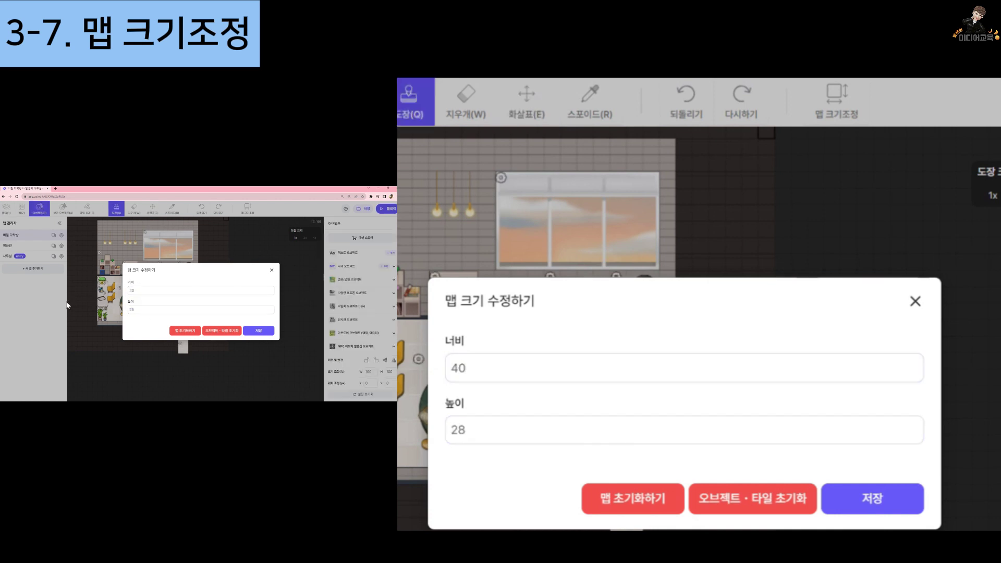
key("ctrl+a")
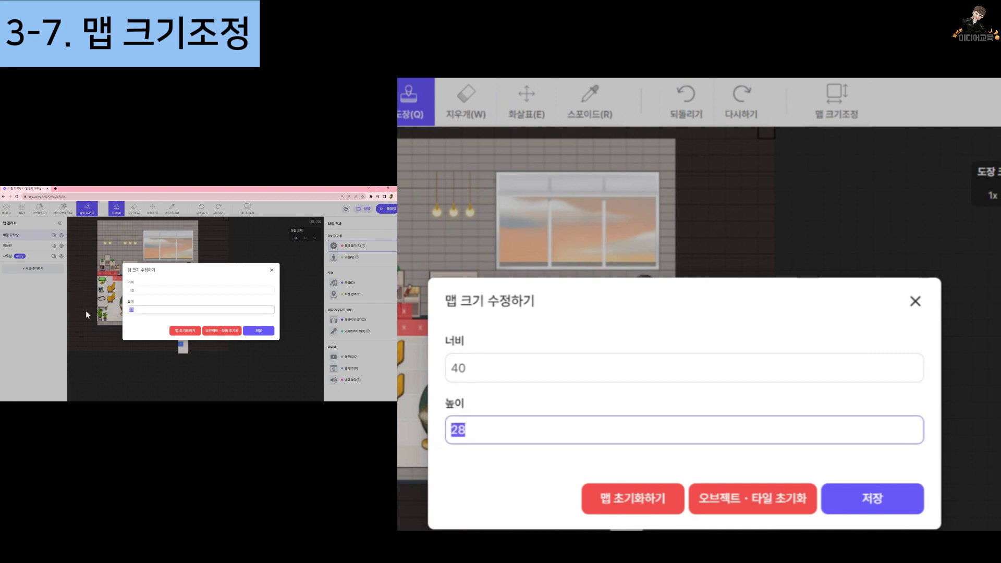
type("35")
left_click(876, 508)
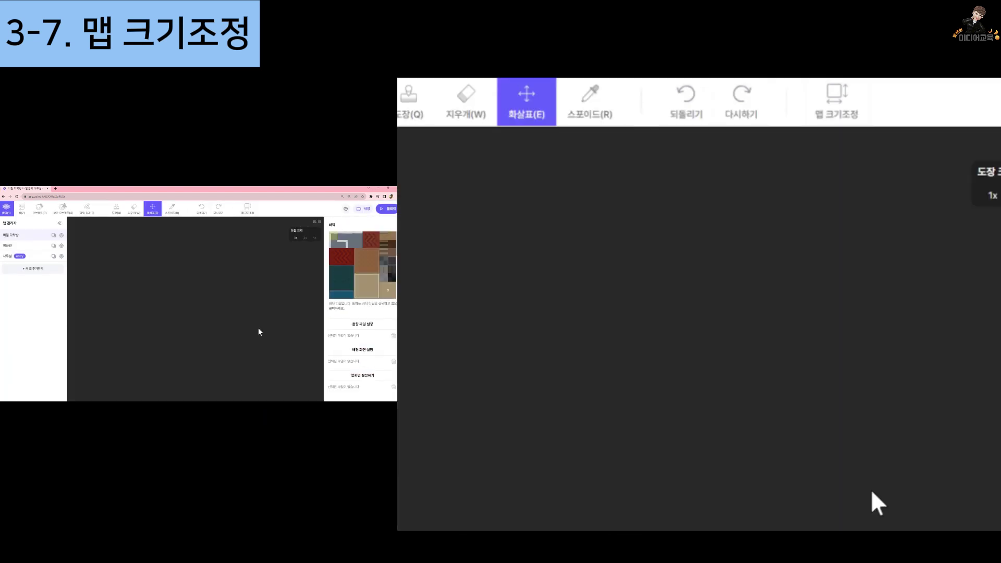
Examine the area around the room on the resized map and check its width and height in 맵 크기 수정하기
scroll(302, 309, "down", 2)
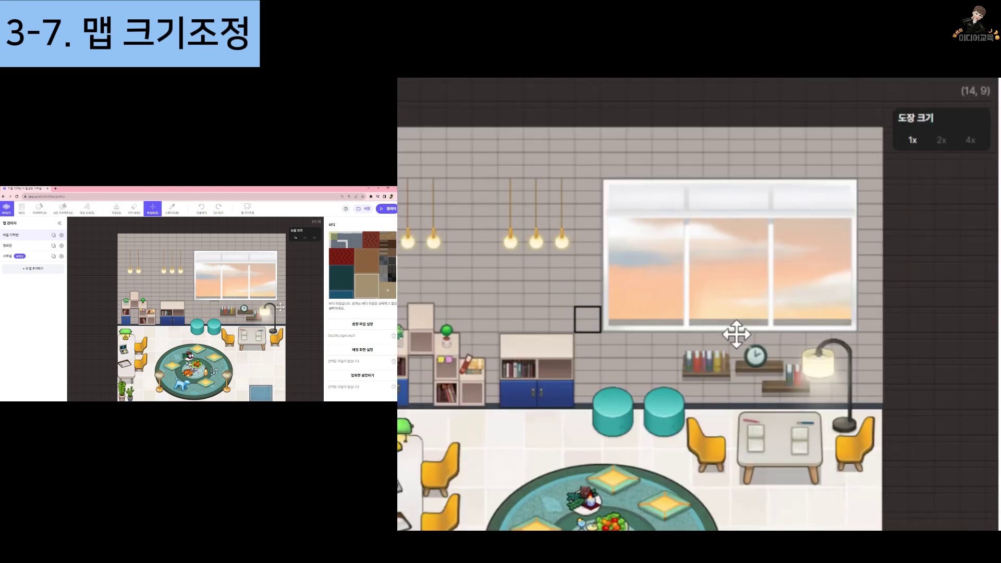
scroll(302, 309, "down", 2)
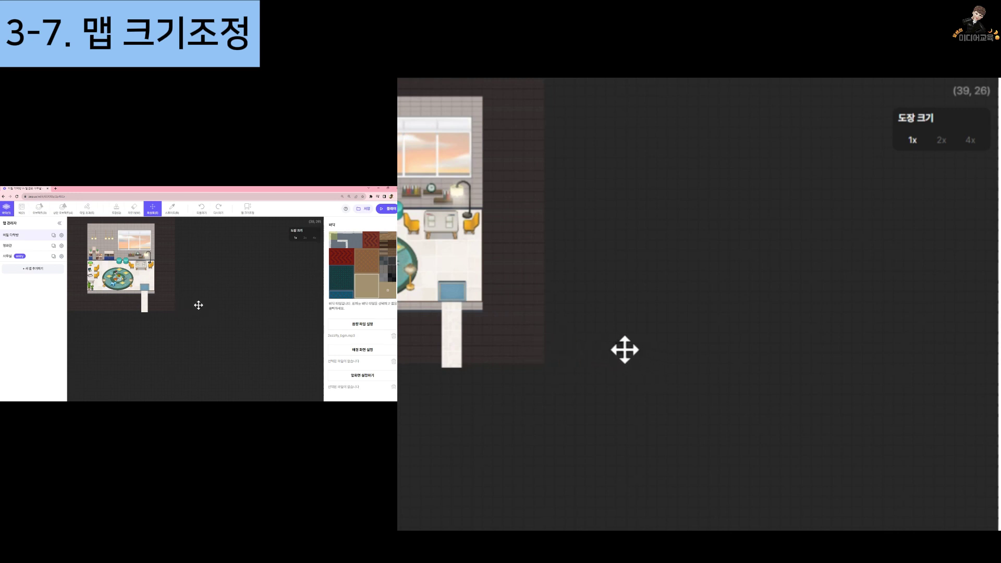
scroll(197, 298, "up", 3)
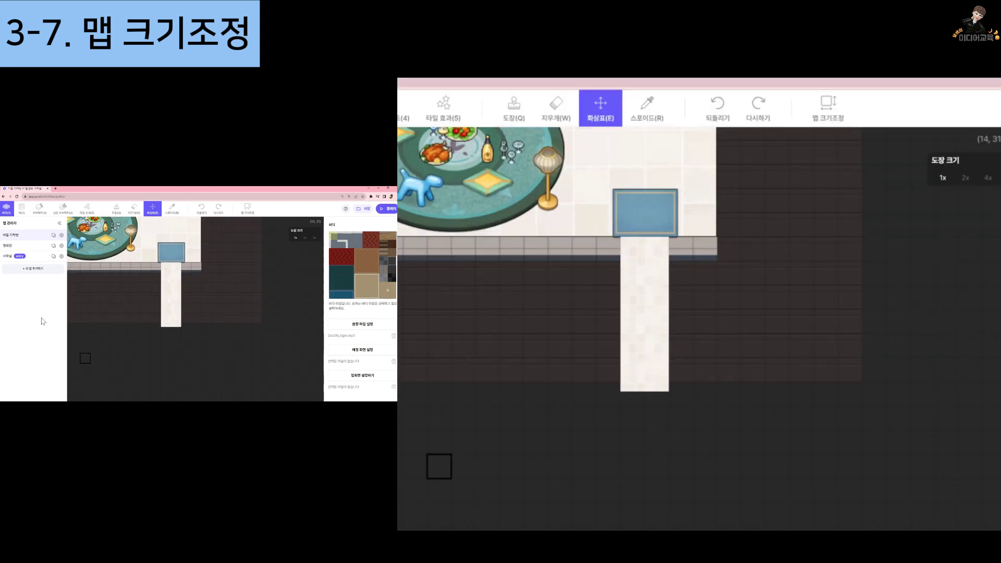
scroll(132, 292, "down", 3)
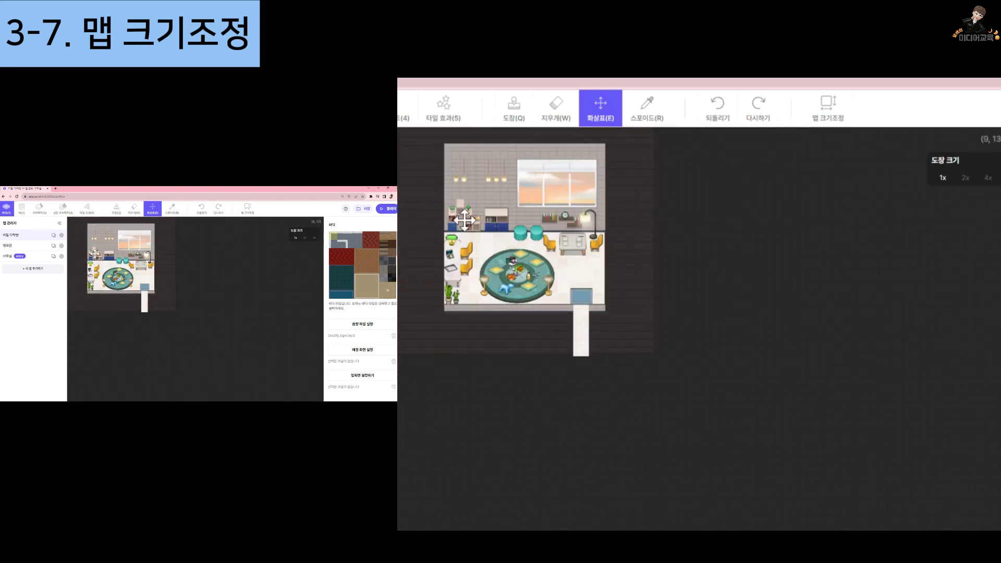
scroll(88, 251, "up", 2)
scroll(88, 250, "down", 2)
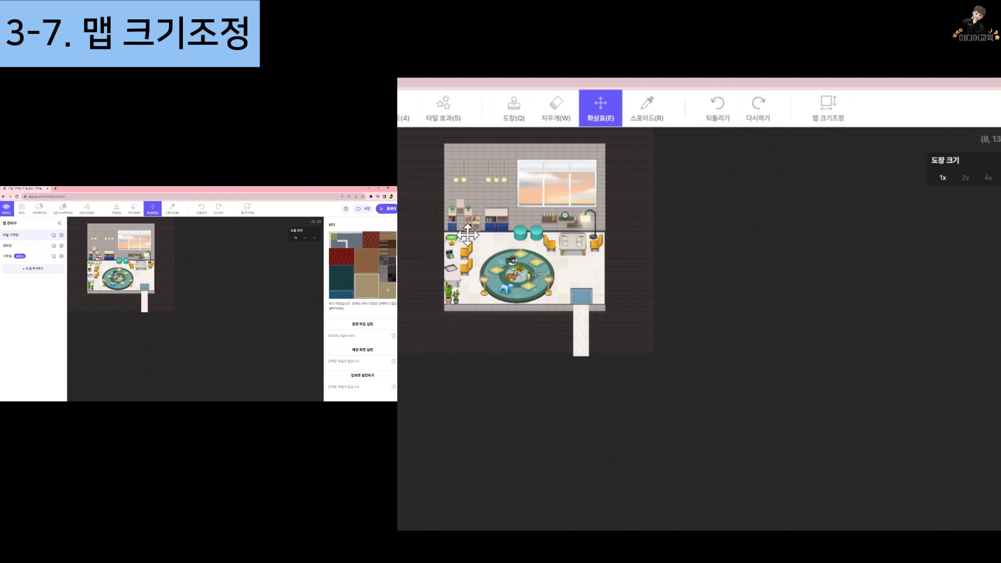
scroll(468, 235, "up", 3)
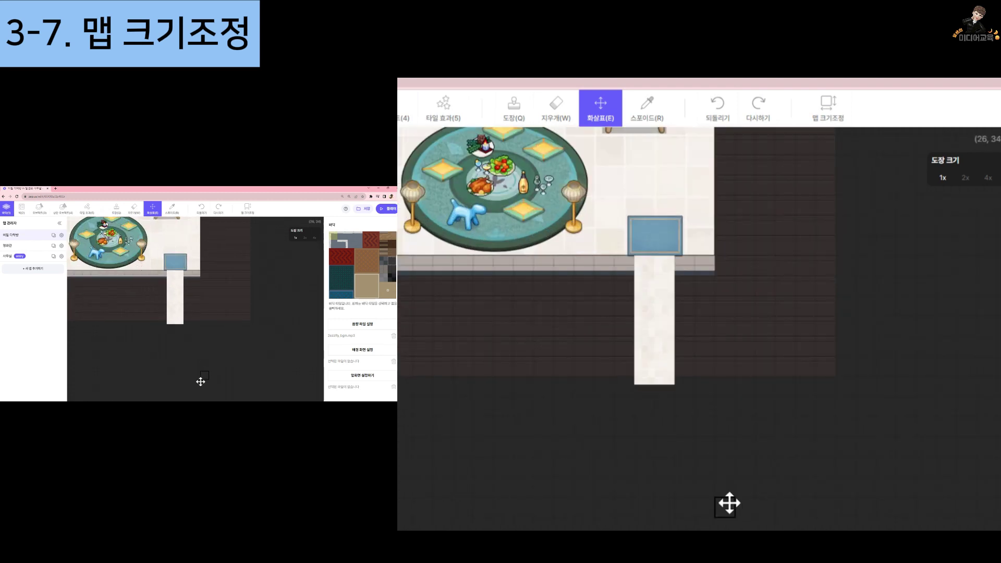
left_click_drag(584, 275, 584, 249)
scroll(582, 254, "down", 3)
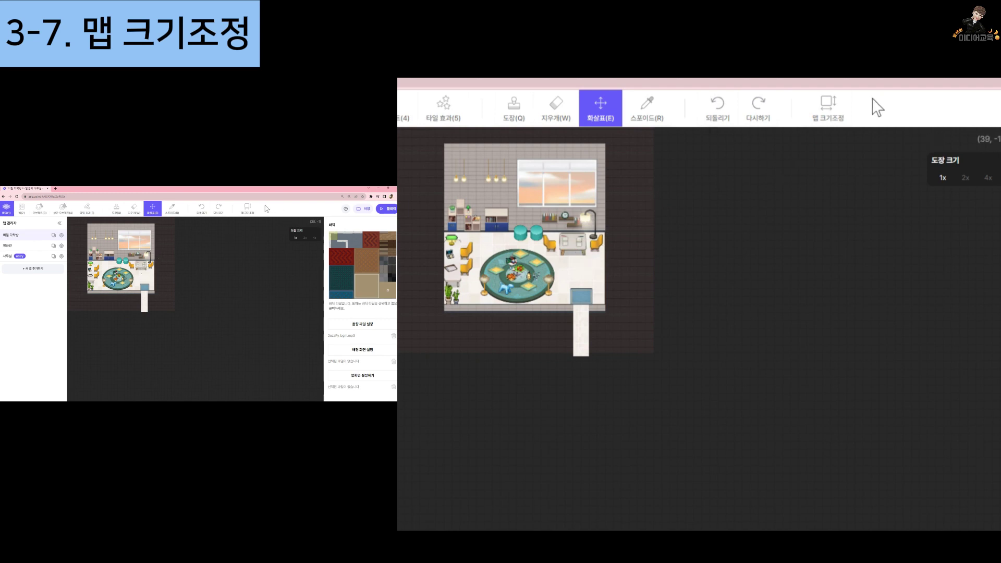
left_click(834, 117)
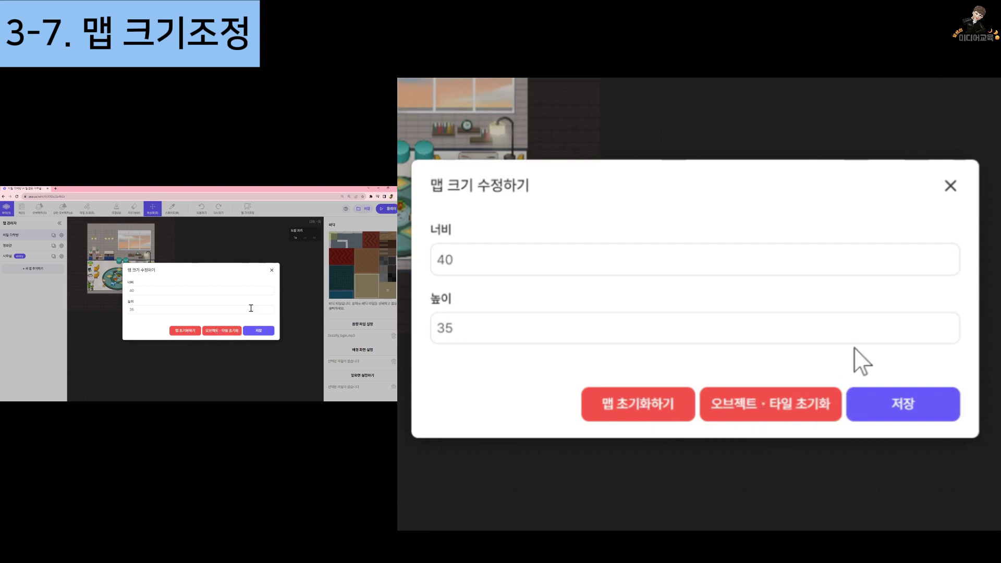
left_click(272, 270)
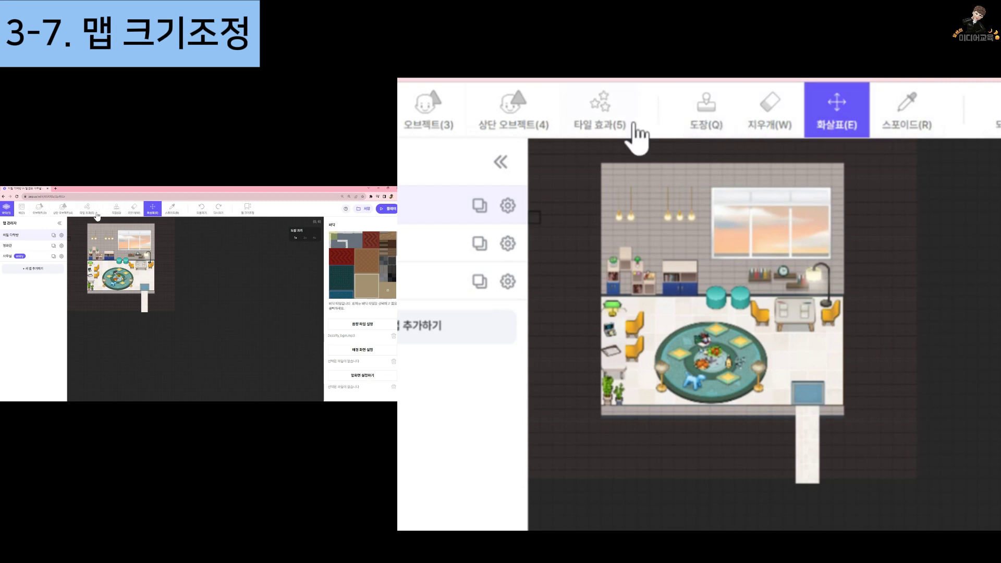
Show the 타일 효과 layer on the map and save the map size at 40 by 35 again
left_click(89, 213)
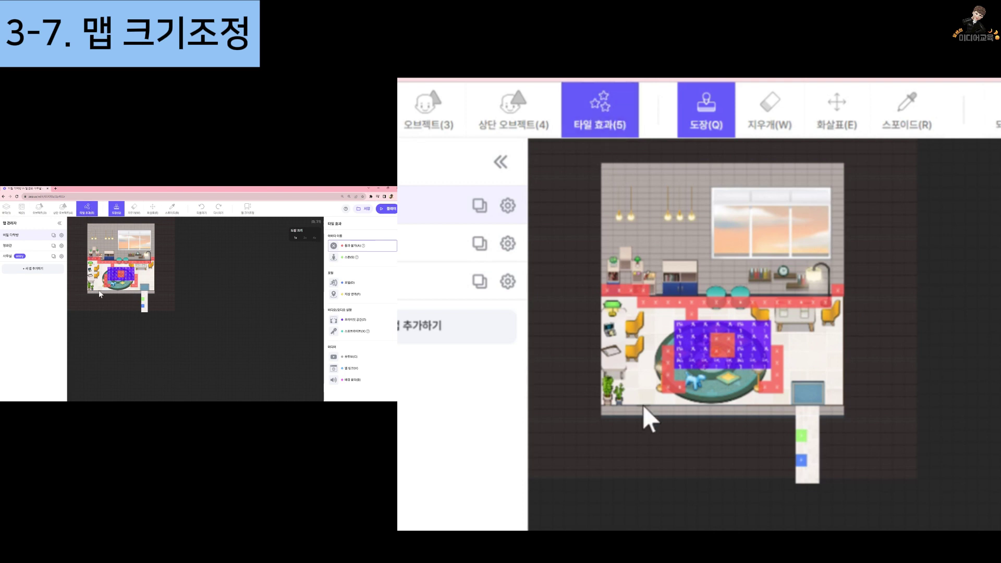
scroll(100, 294, "up", 2)
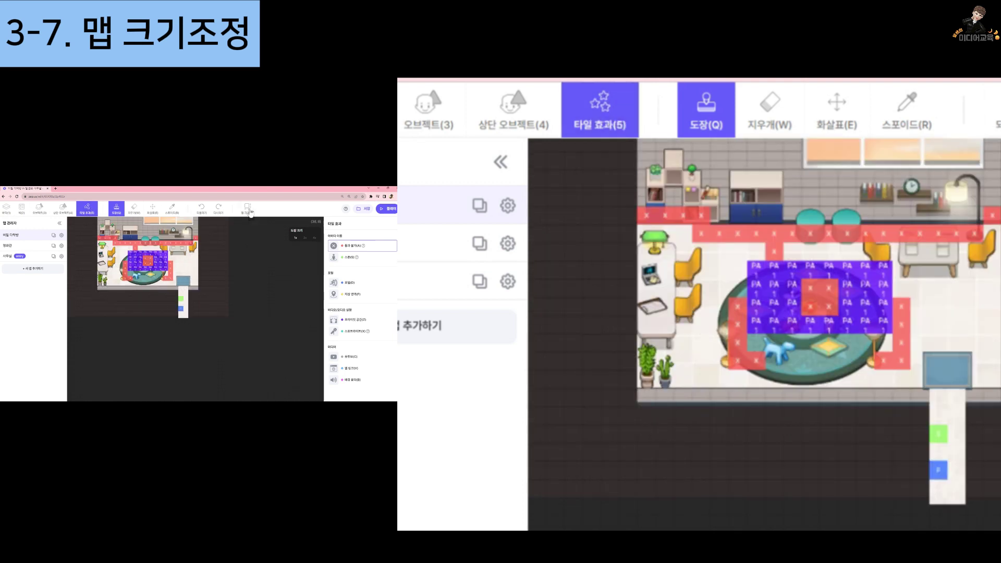
left_click(248, 208)
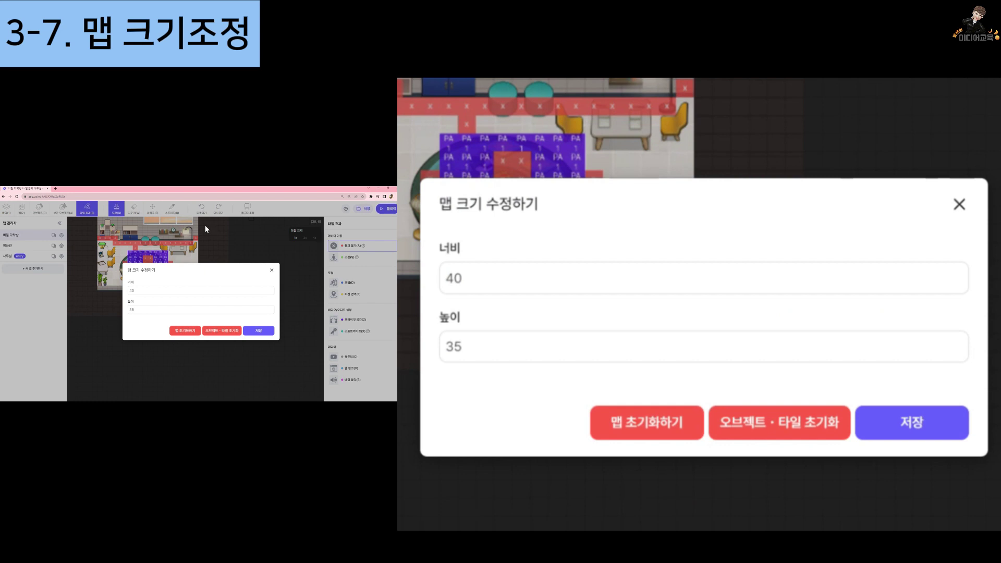
left_click(261, 331)
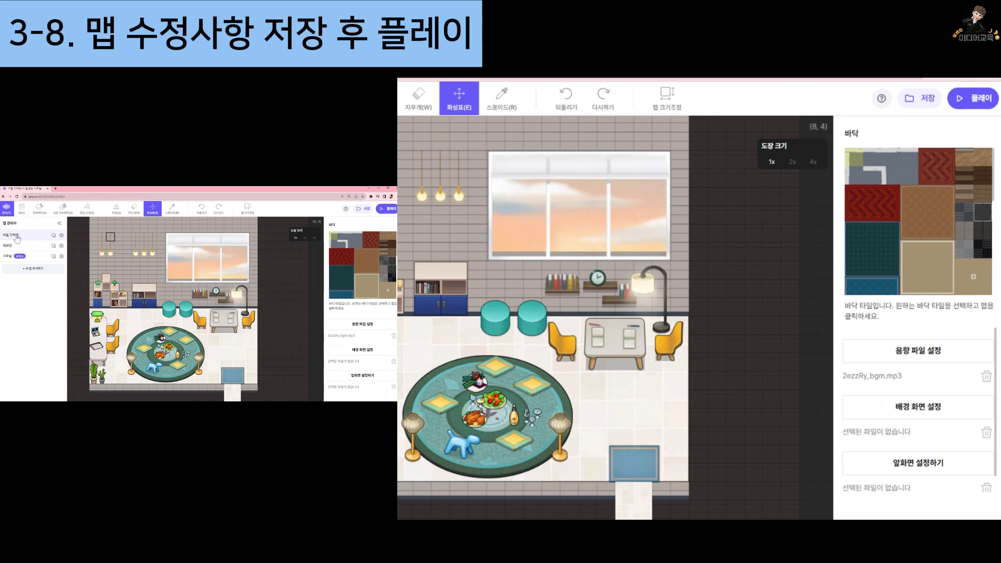
Save the map edits, switch to the 벽 layer and save the map again
left_click(919, 107)
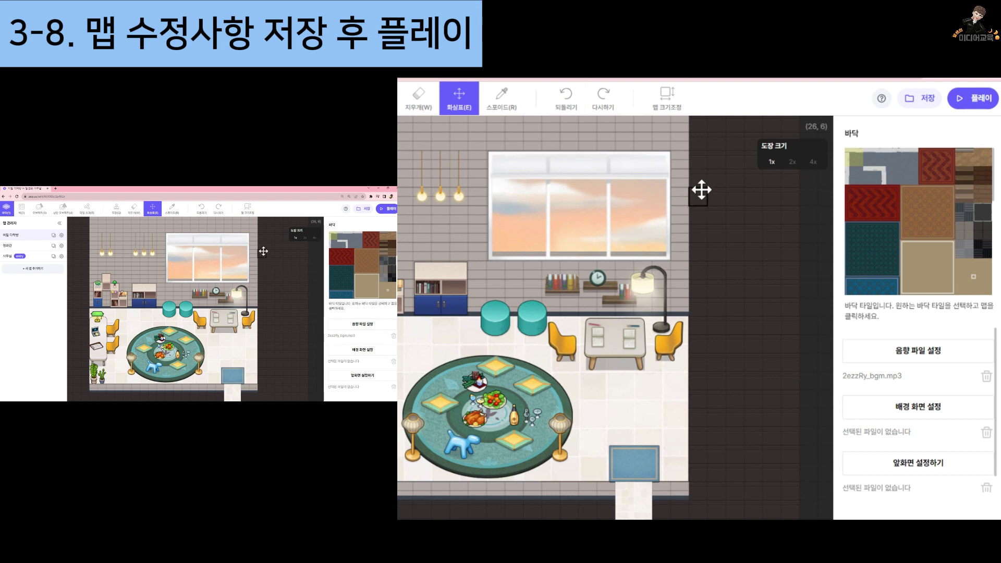
left_click(922, 103)
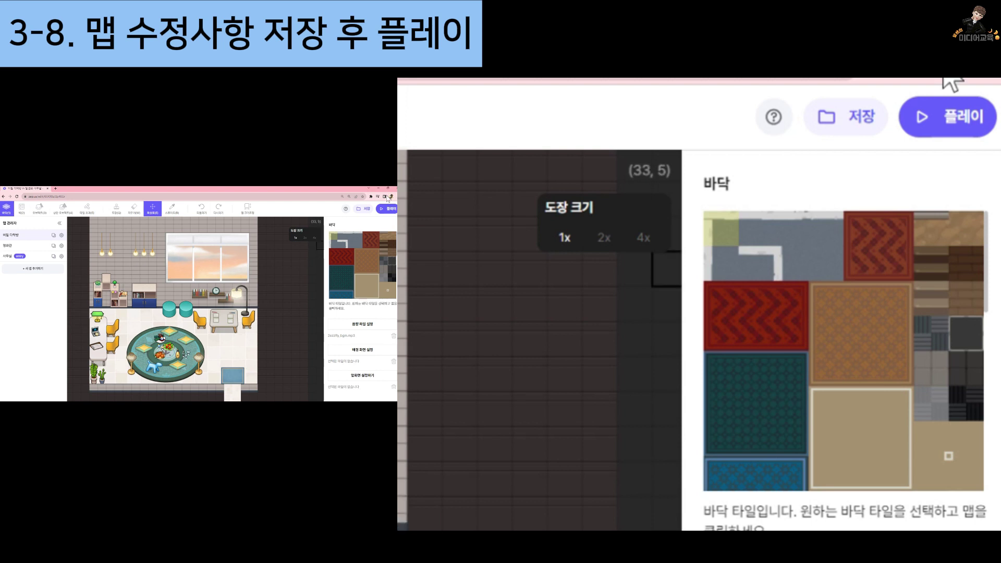
left_click(22, 210)
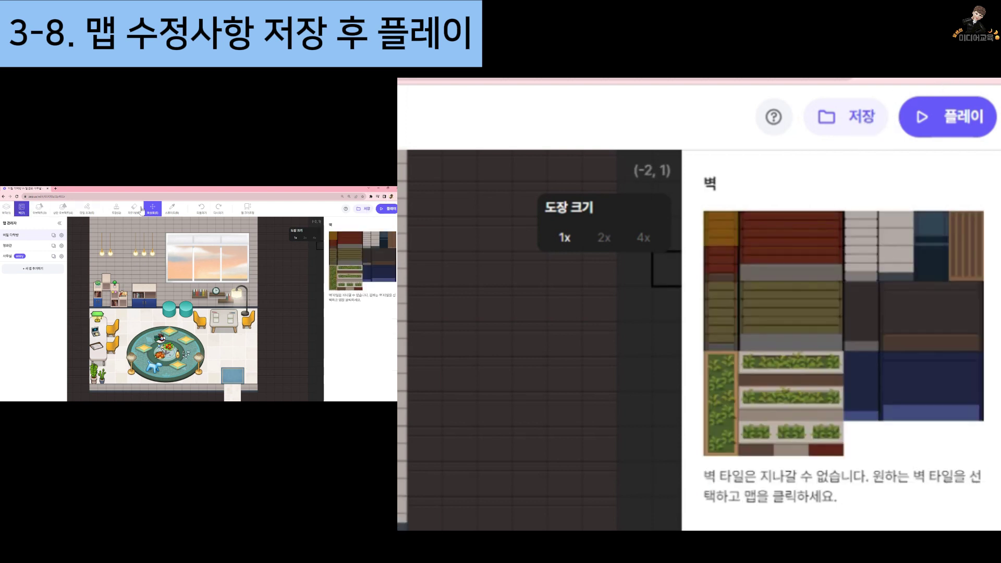
left_click(367, 210)
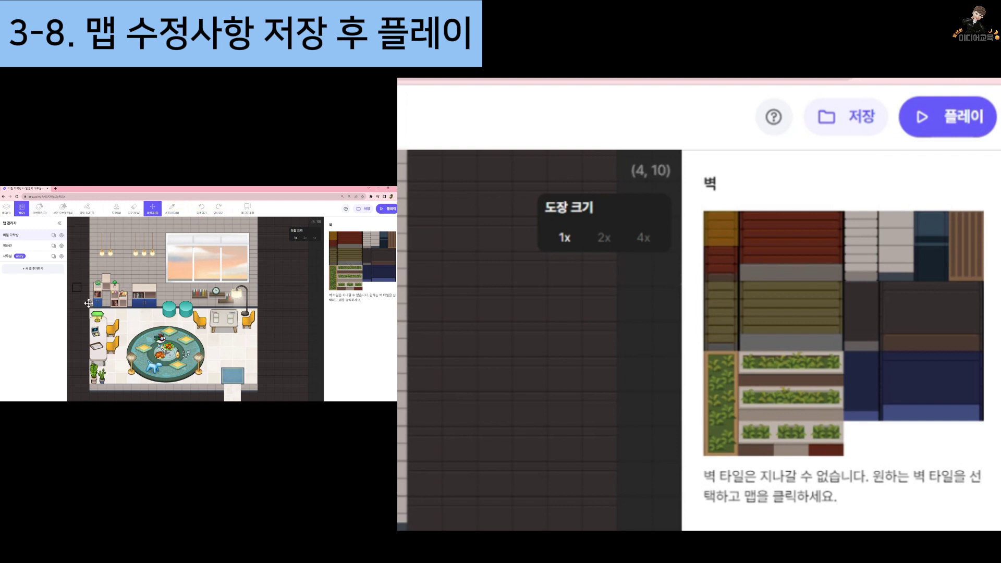
left_click(366, 210)
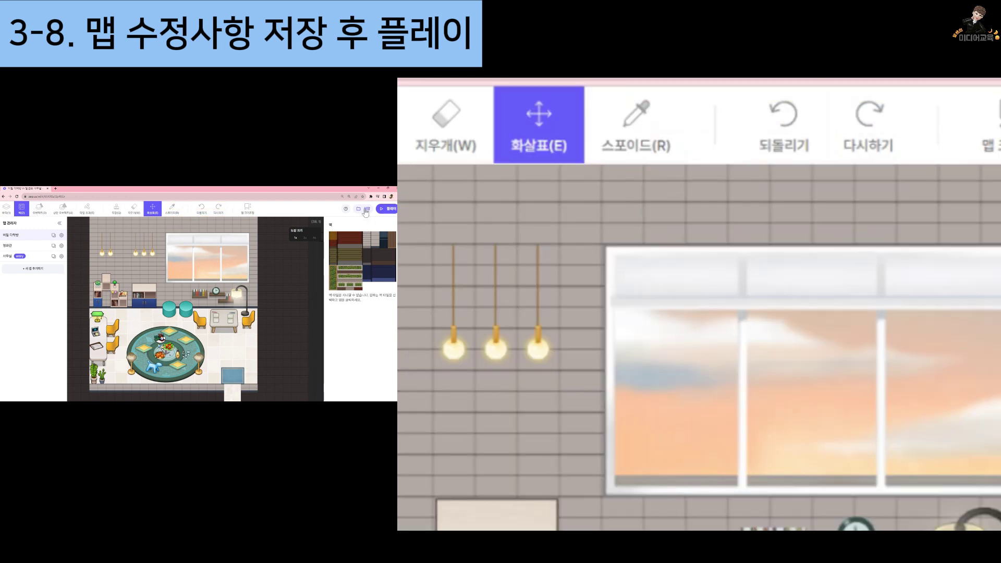
left_click(366, 210)
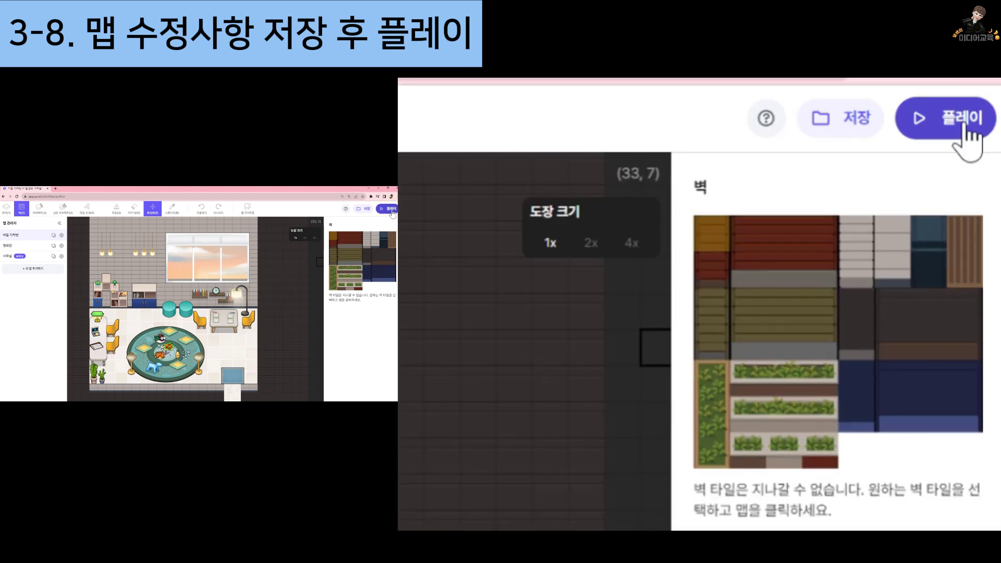
Play the map and walk the avatar from the entrance path into the room to the white table with yellow chairs
left_click(392, 210)
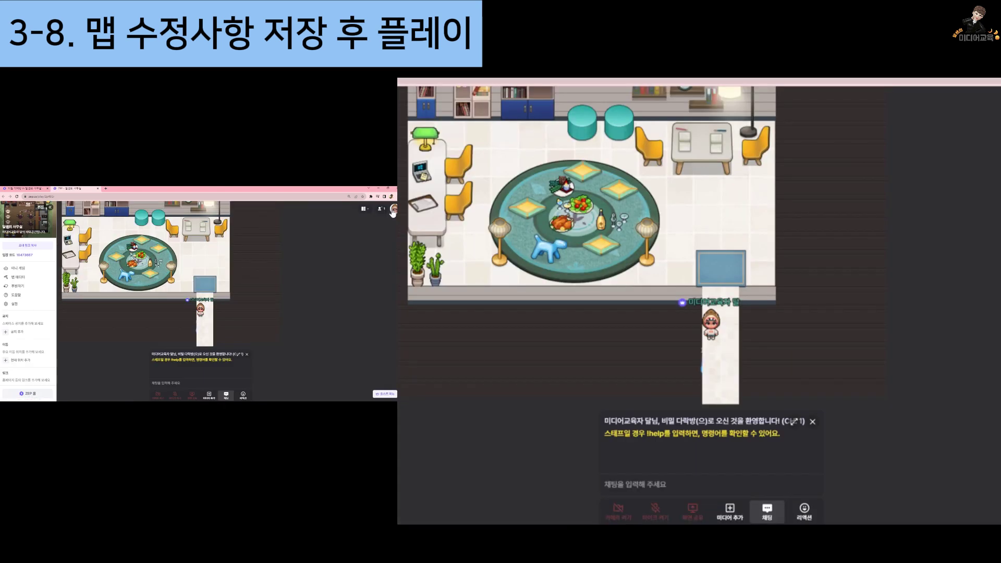
key("Up")
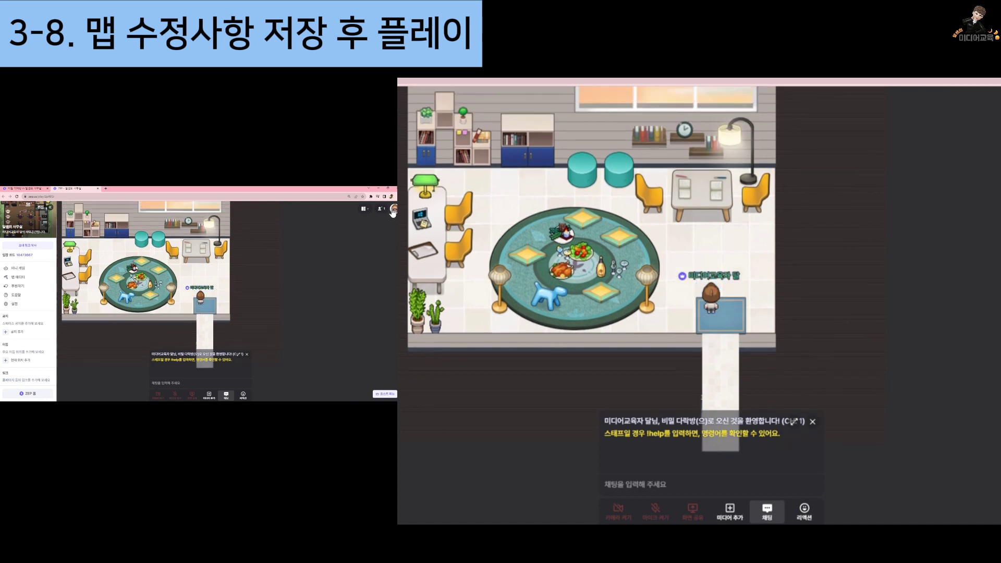
key("Up")
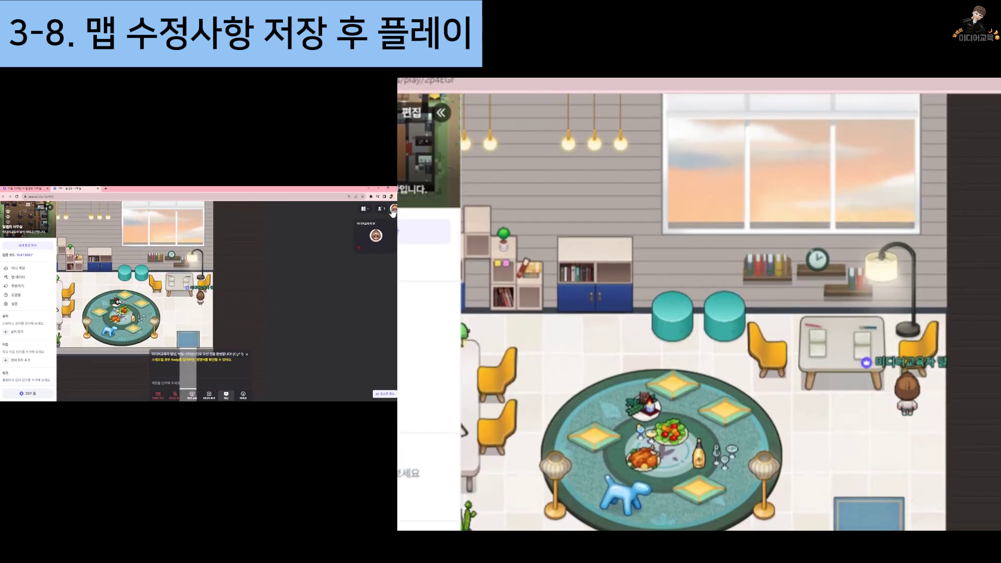
key("Down")
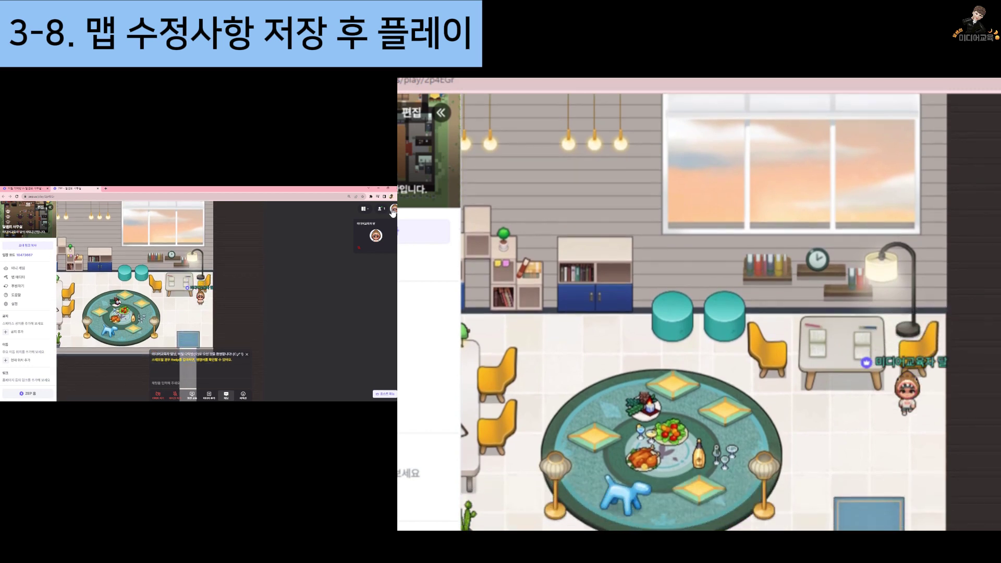
key("Left")
key("Left")
key("Down")
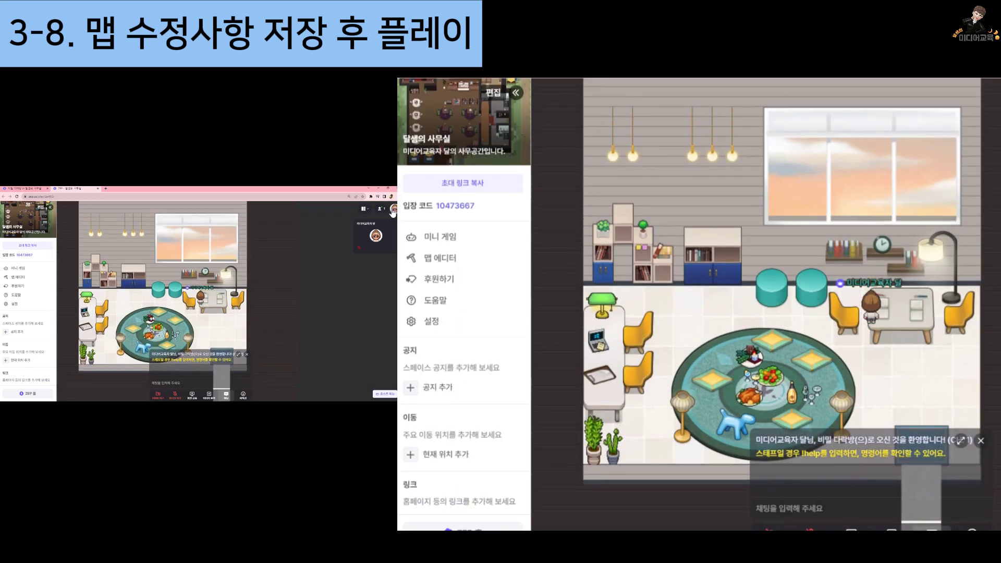